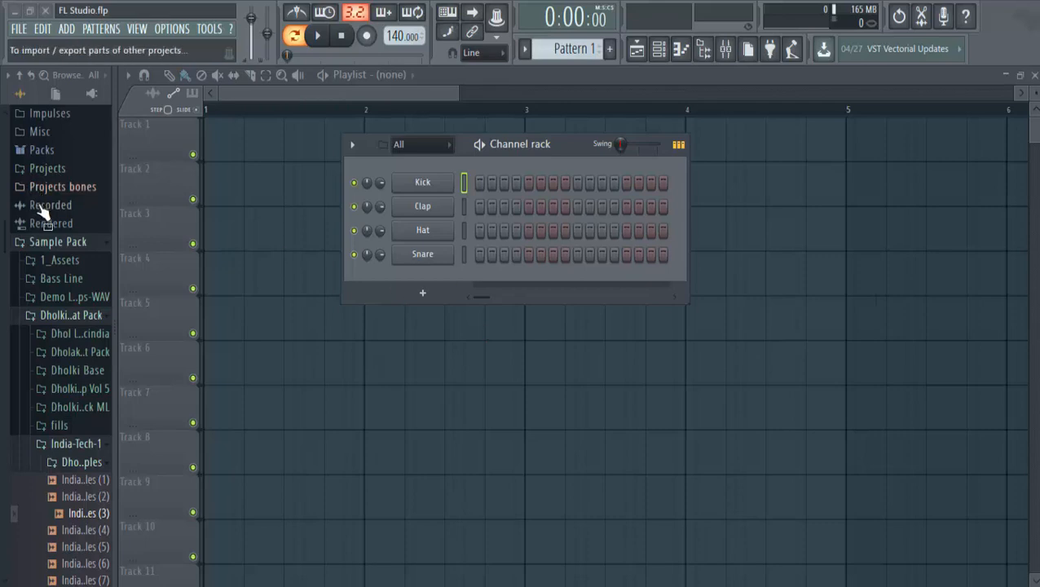
# Step: Collapse the Sample Pack folder in the browser and set the project tempo to 90 BPM, keeping the channel rack open
pyautogui.click(49, 242)
pyautogui.press('F6')
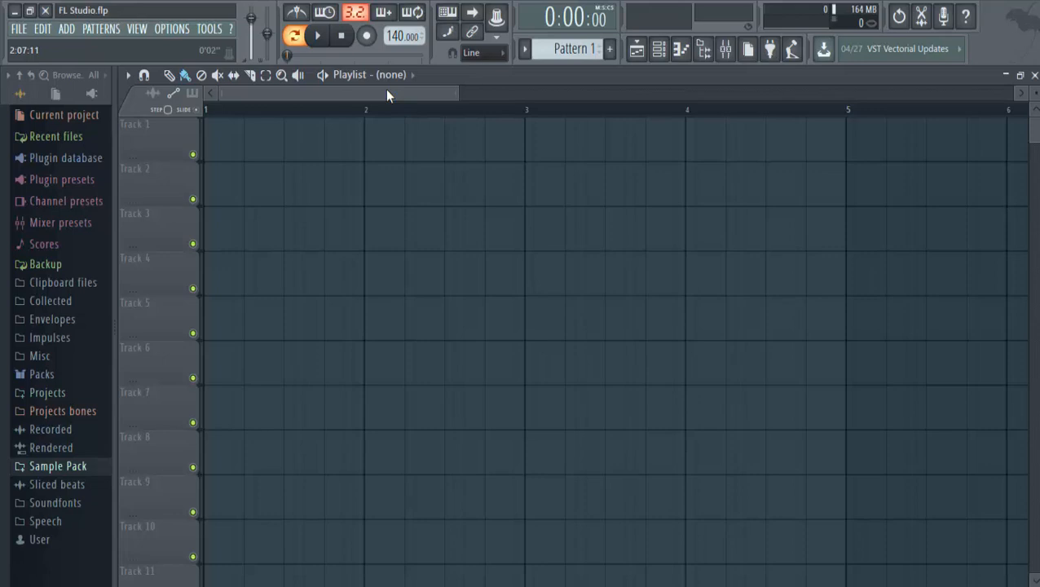
pyautogui.click(599, 49)
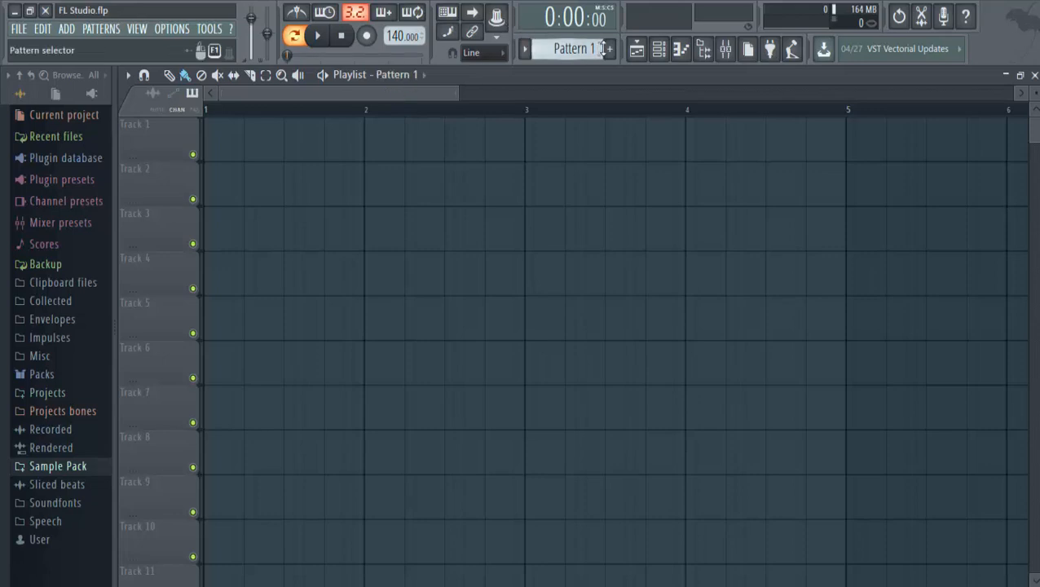
pyautogui.click(660, 50)
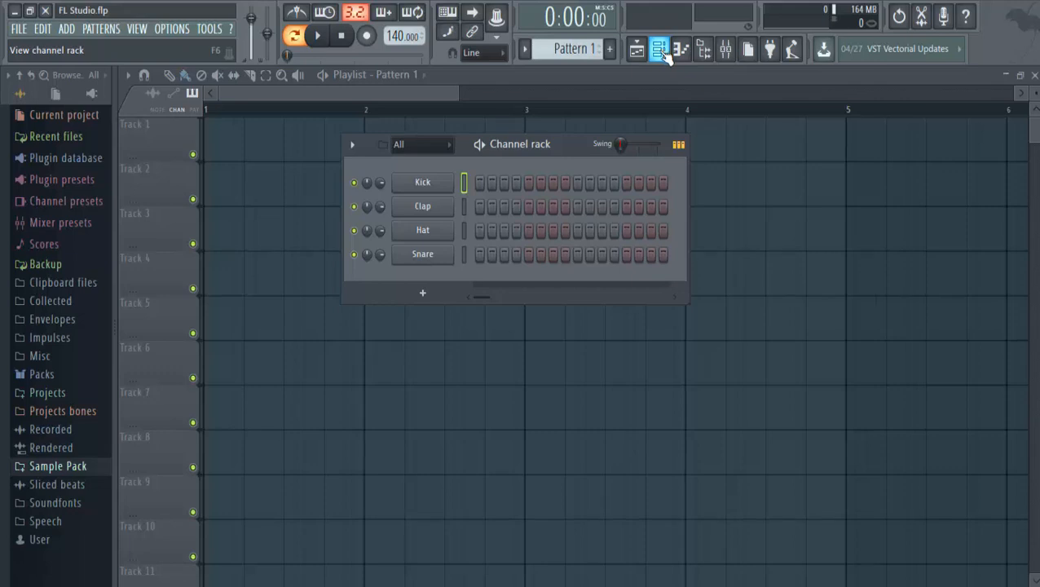
pyautogui.moveTo(397, 36); pyautogui.dragTo(398, 79)
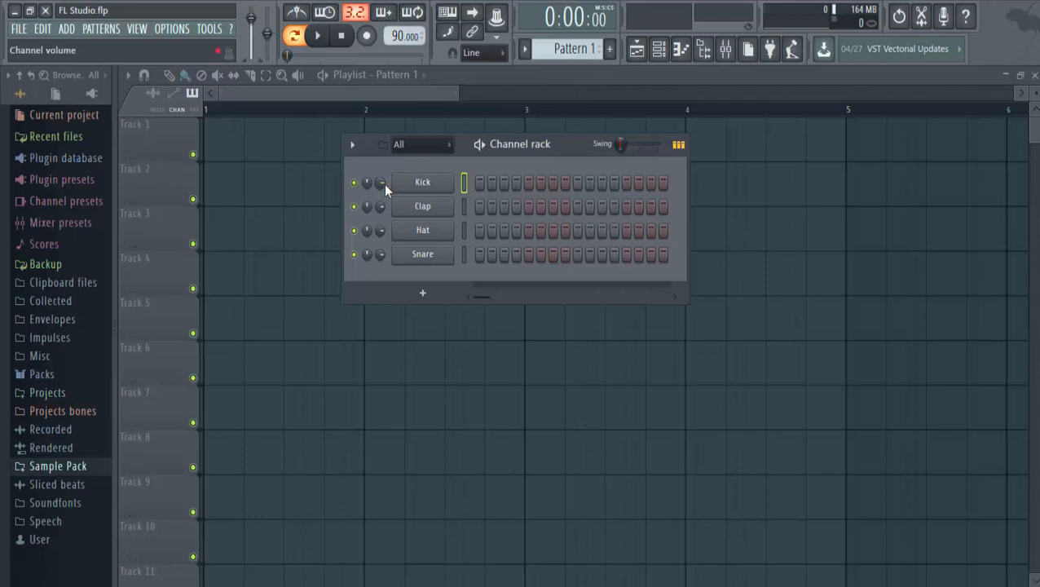
# Step: Open the Kick channel's sampler settings and expand the Kicks folder under Packs > Drums in the browser
pyautogui.click(432, 183)
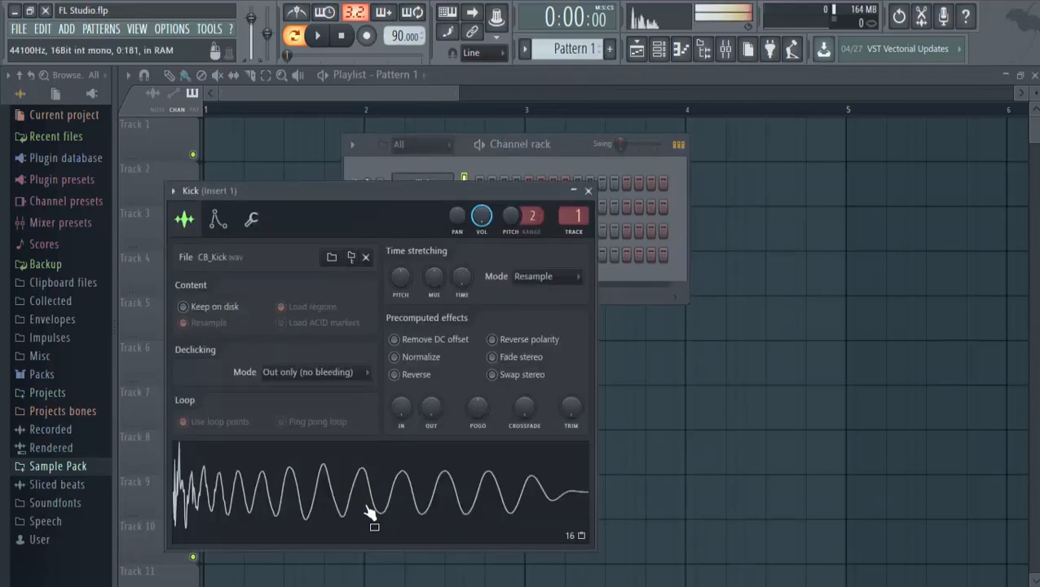
pyautogui.click(78, 374)
pyautogui.click(70, 395)
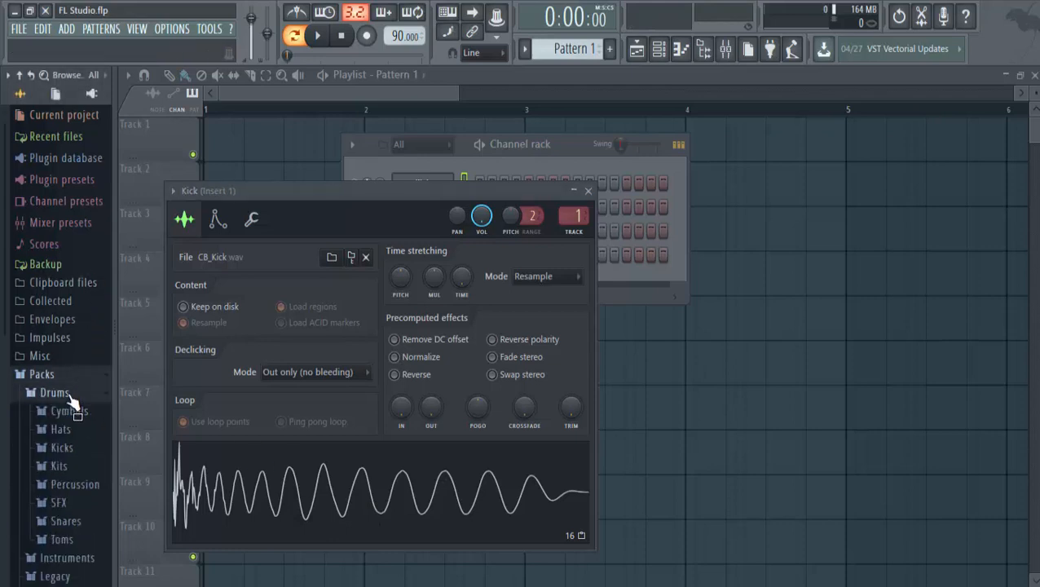
pyautogui.click(70, 395)
pyautogui.click(70, 394)
pyautogui.click(82, 449)
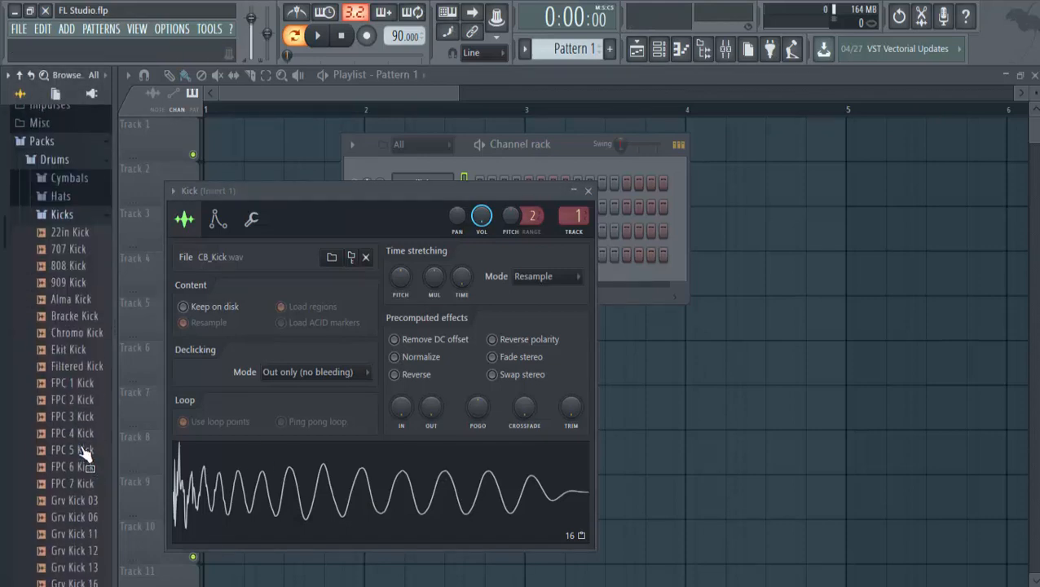
# Step: Preview several samples in the Kicks folder, including Alma Kick, Chromo Kick and Grv Kick 12
pyautogui.click(81, 446)
pyautogui.click(86, 330)
pyautogui.click(81, 297)
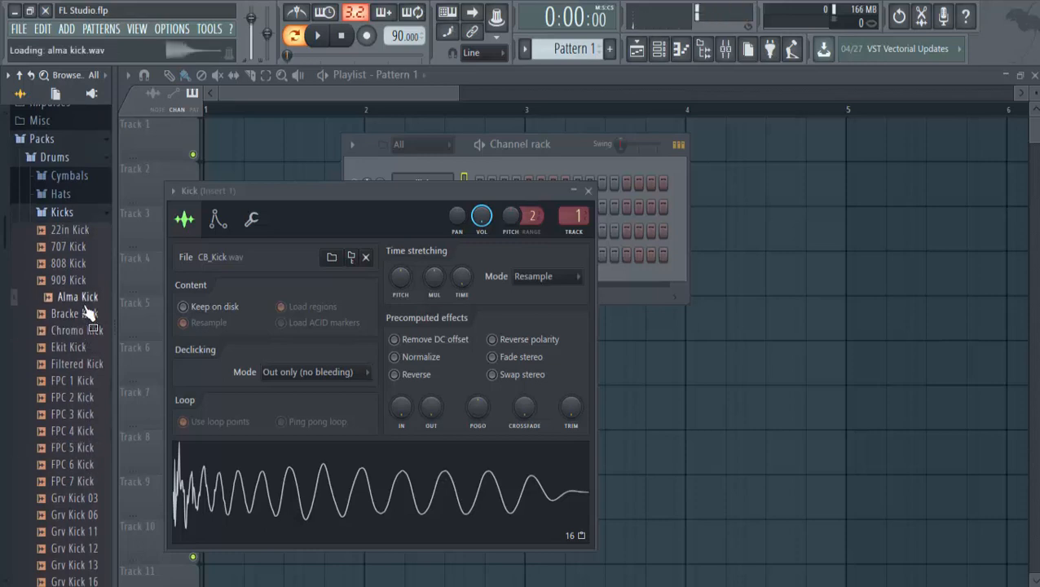
pyautogui.click(86, 331)
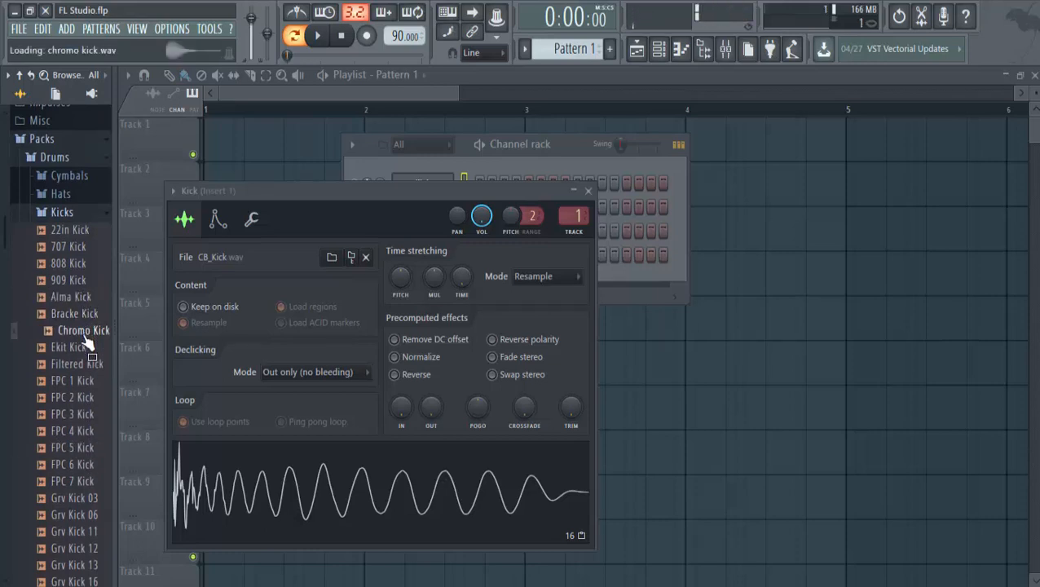
pyautogui.click(81, 464)
pyautogui.click(85, 513)
pyautogui.click(84, 549)
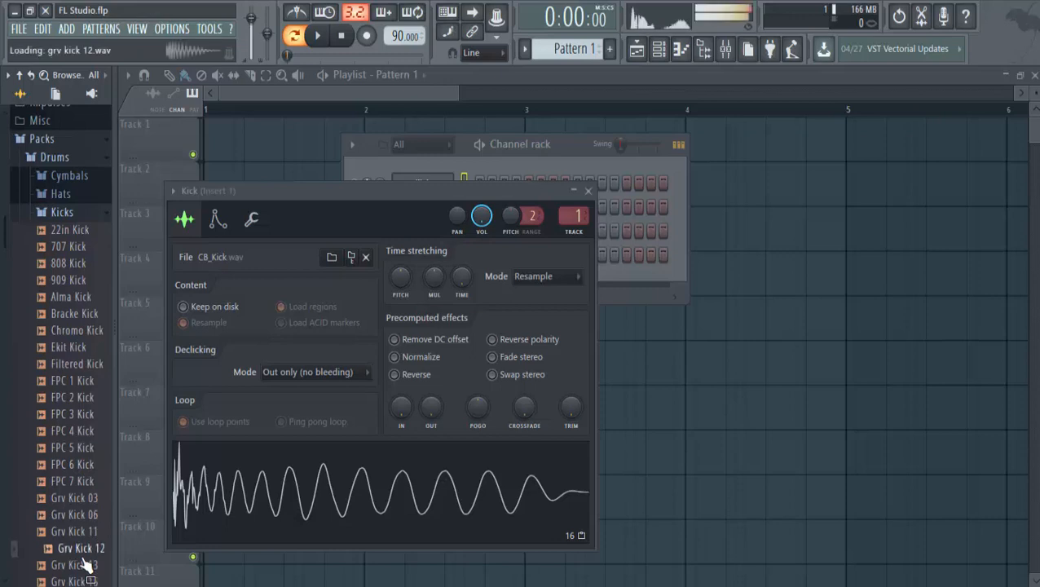
# Step: Replace the Kick channel's sample with Grv Kick 03 and delete the stray Pattern 1 clip from the playlist
pyautogui.click(83, 500)
pyautogui.moveTo(83, 499); pyautogui.dragTo(424, 181)
pyautogui.click(385, 573)
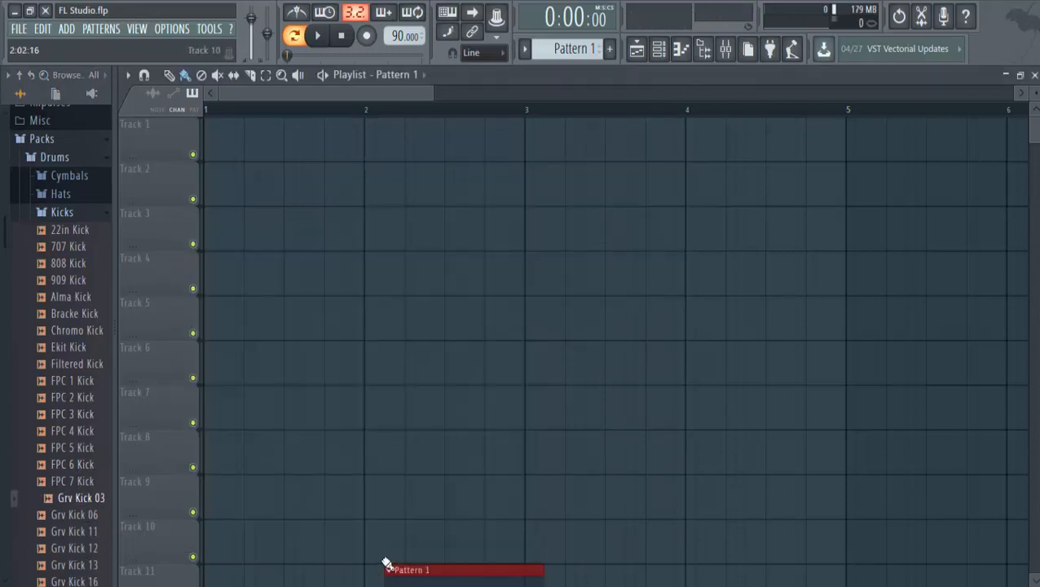
pyautogui.rightClick(408, 577)
pyautogui.click(667, 57)
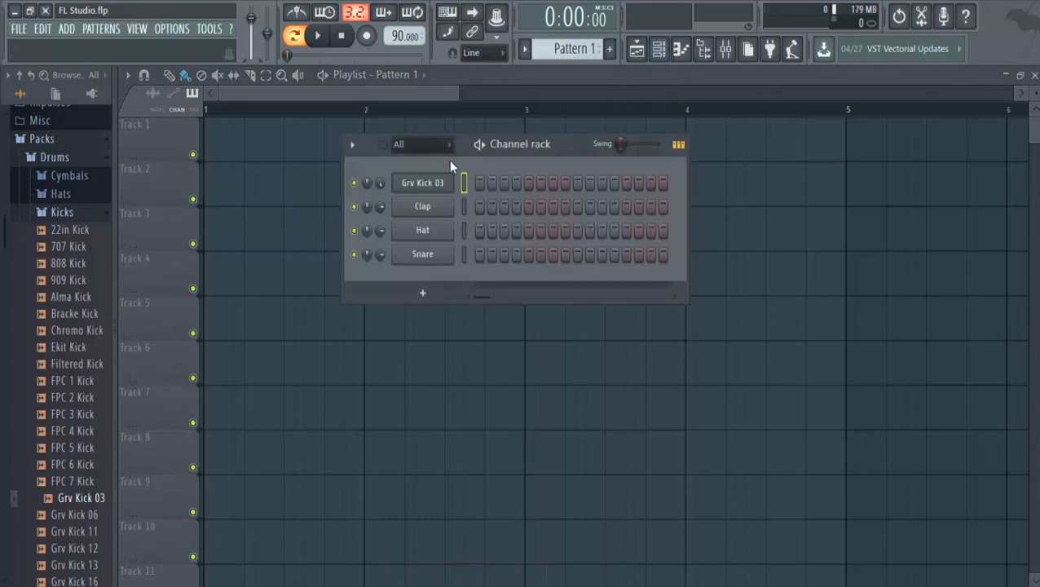
# Step: Check the Grv Kick 03 channel's sampler settings and enable its steps 1 and 9 in Pattern 1
pyautogui.click(424, 181)
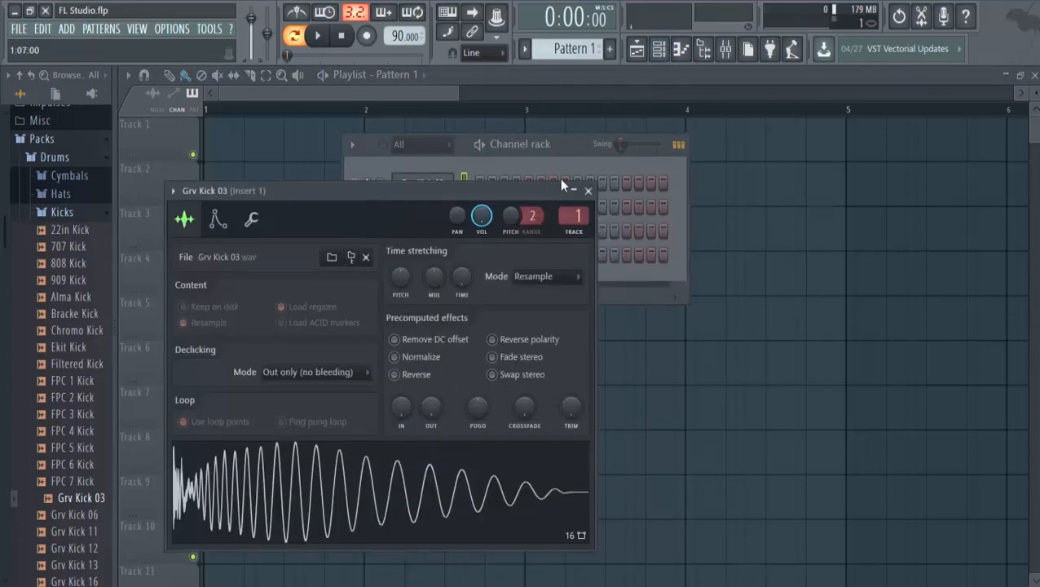
pyautogui.click(587, 191)
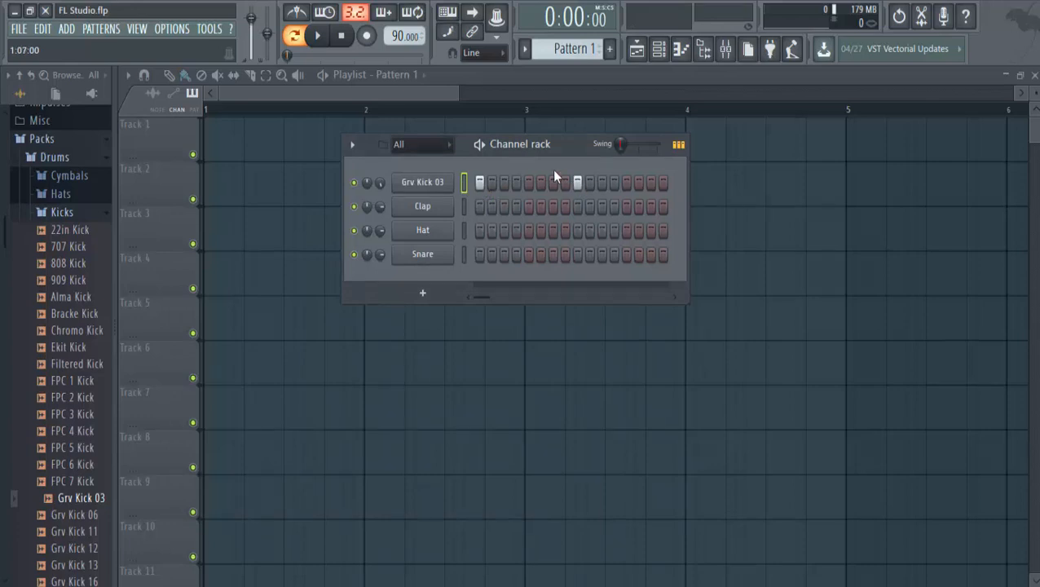
pyautogui.click(584, 55)
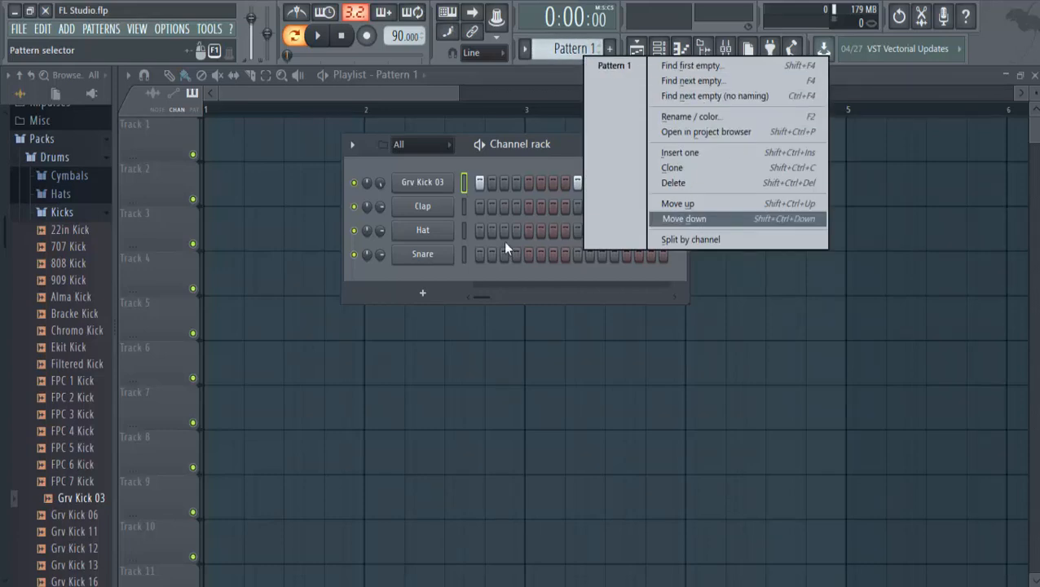
pyautogui.click(509, 277)
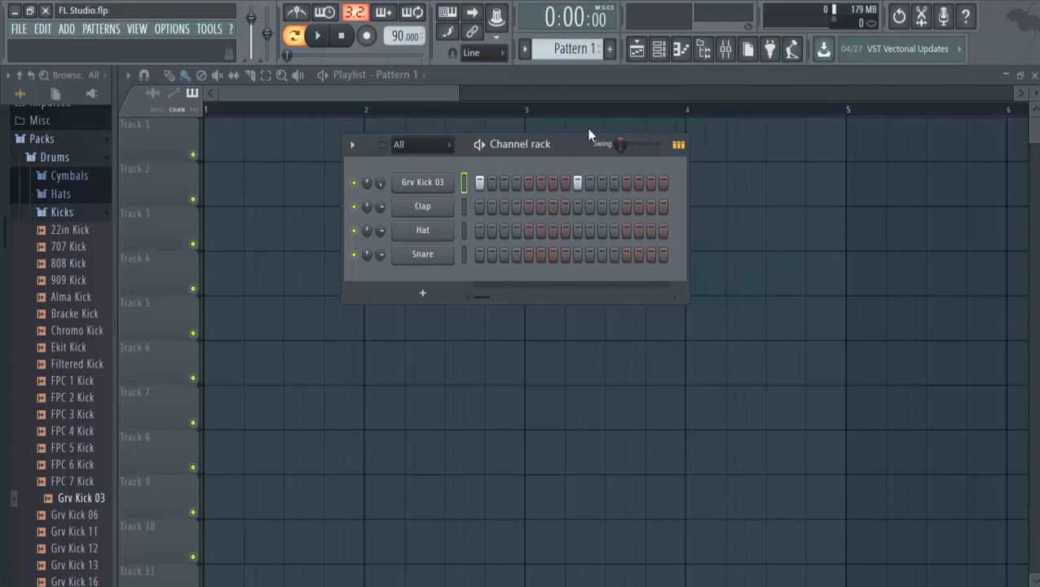
# Step: Add a pattern named "kick #2" and enable step 9 on the Grv Kick 03 channel
pyautogui.click(611, 51)
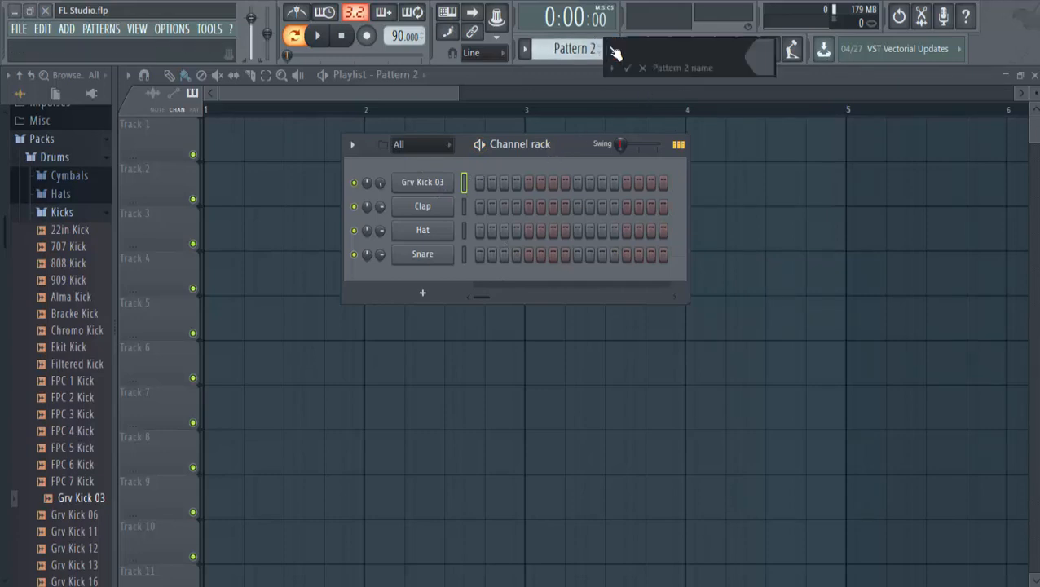
pyautogui.write('kick #2')
pyautogui.press('Return')
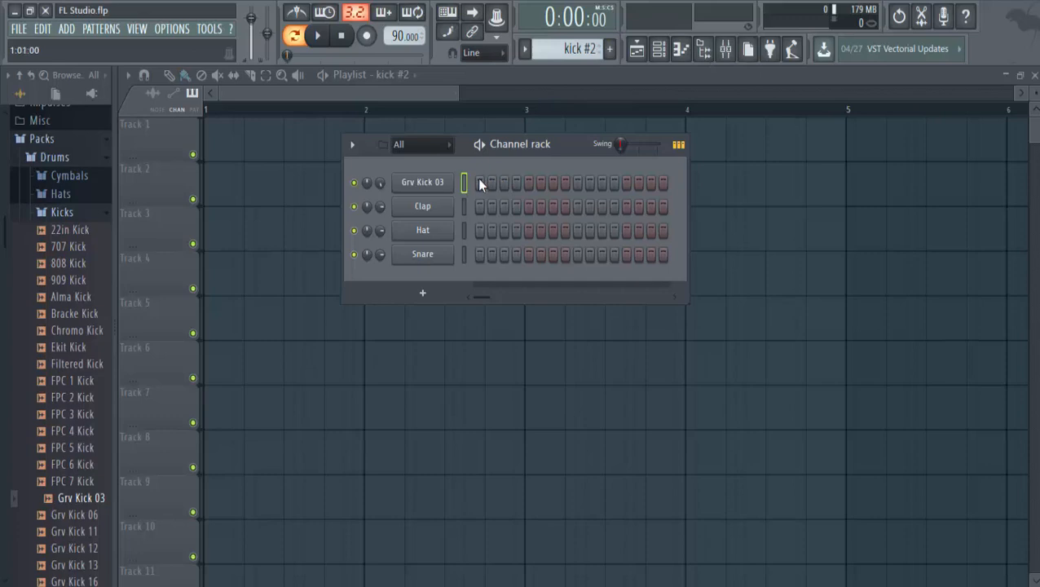
pyautogui.click(575, 184)
# Step: Add a pattern named "kick #3" and enable step 10 on the Grv Kick 03 channel
pyautogui.click(609, 49)
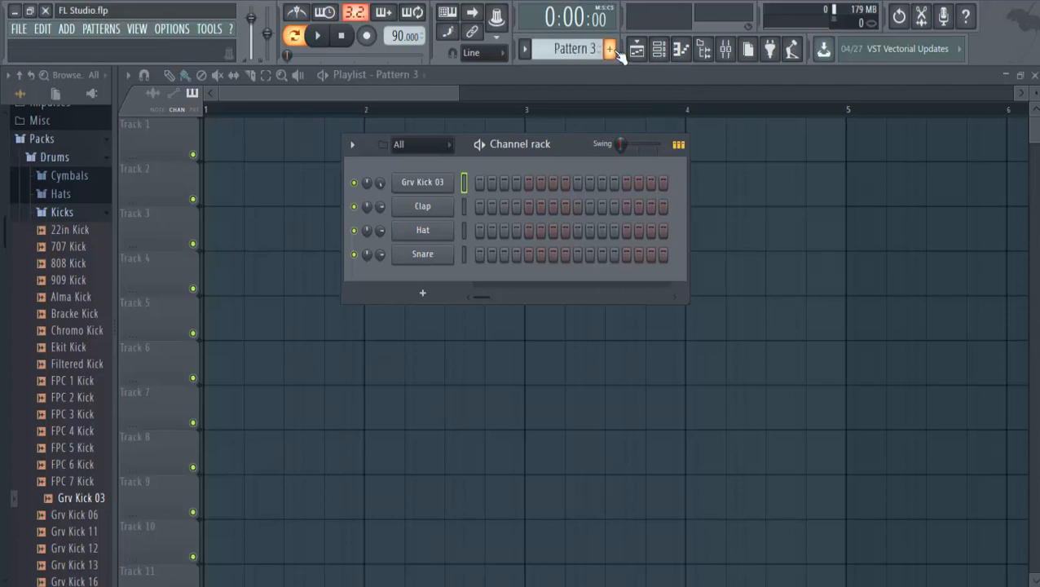
pyautogui.write('kick')
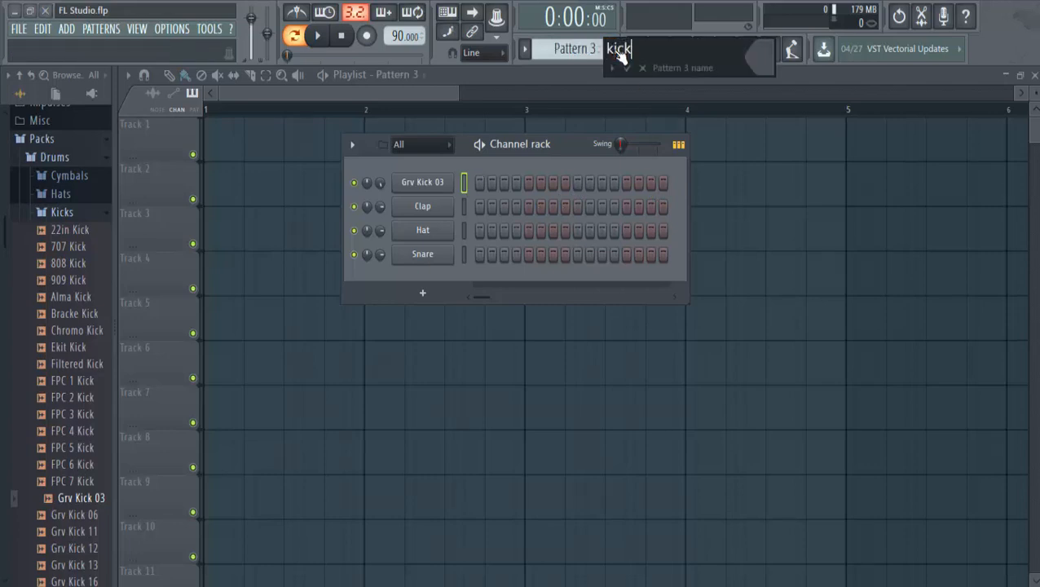
pyautogui.write(' #3')
pyautogui.press('Return')
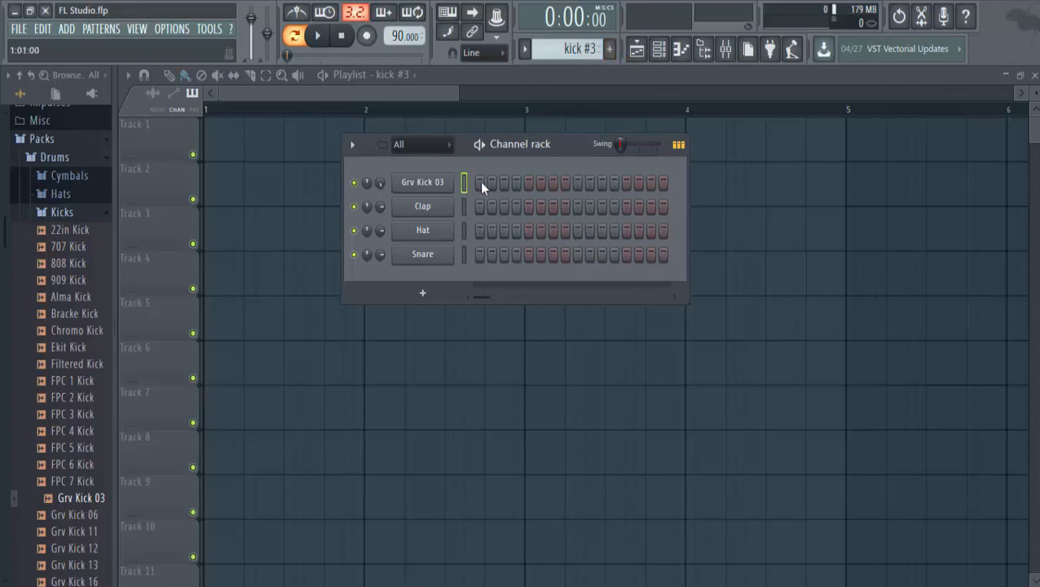
pyautogui.click(588, 185)
# Step: Add a pattern named "kick #4" and enable steps 1, 3, 9 and 15 on the Grv Kick 03 channel
pyautogui.click(609, 48)
pyautogui.write('kick ')
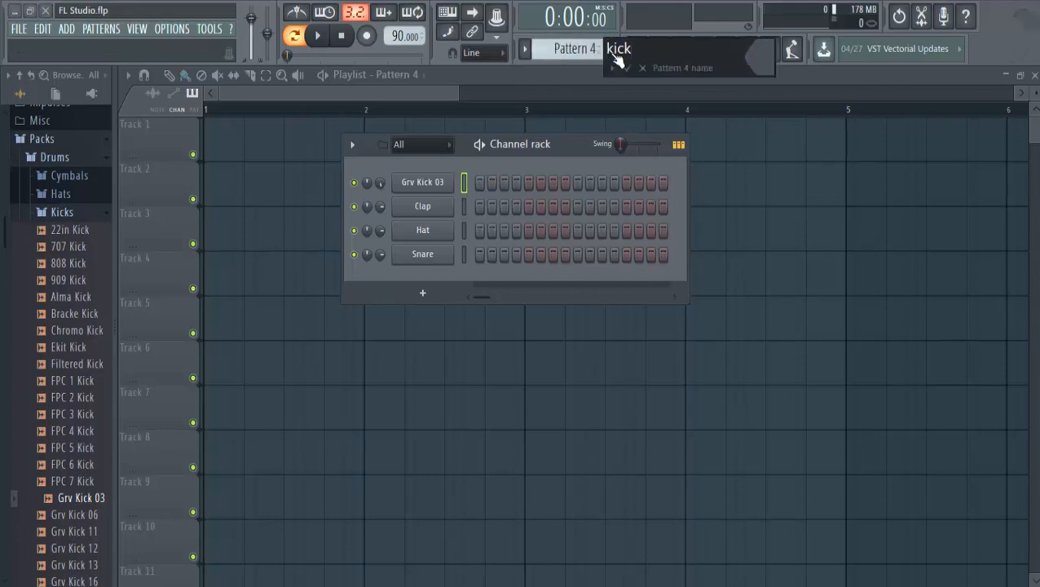
pyautogui.write('#4')
pyautogui.click(619, 64)
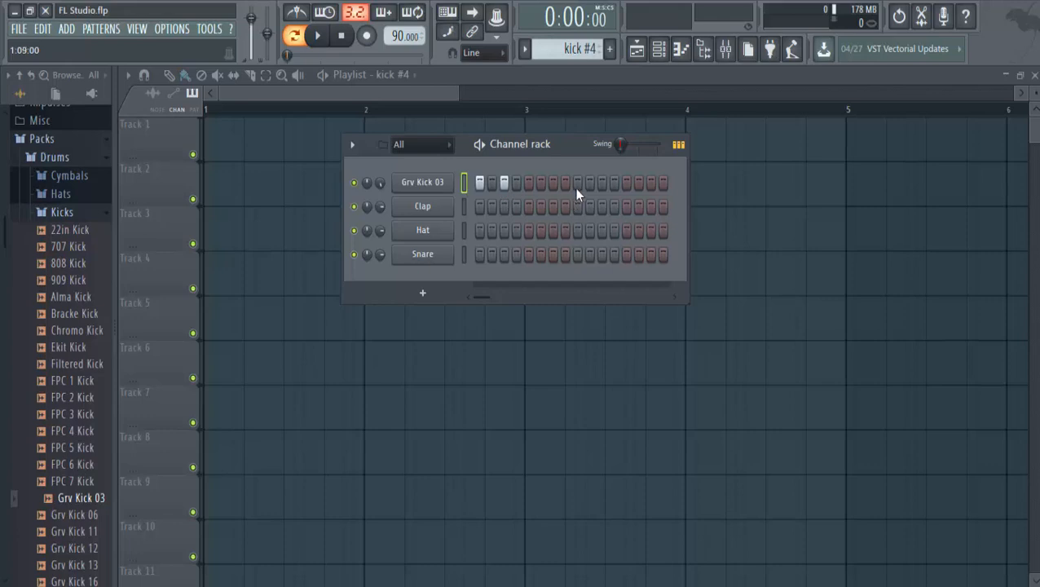
pyautogui.click(650, 183)
# Step: Review the kick step sequences from Pattern 1 through kick #4
pyautogui.click(595, 49)
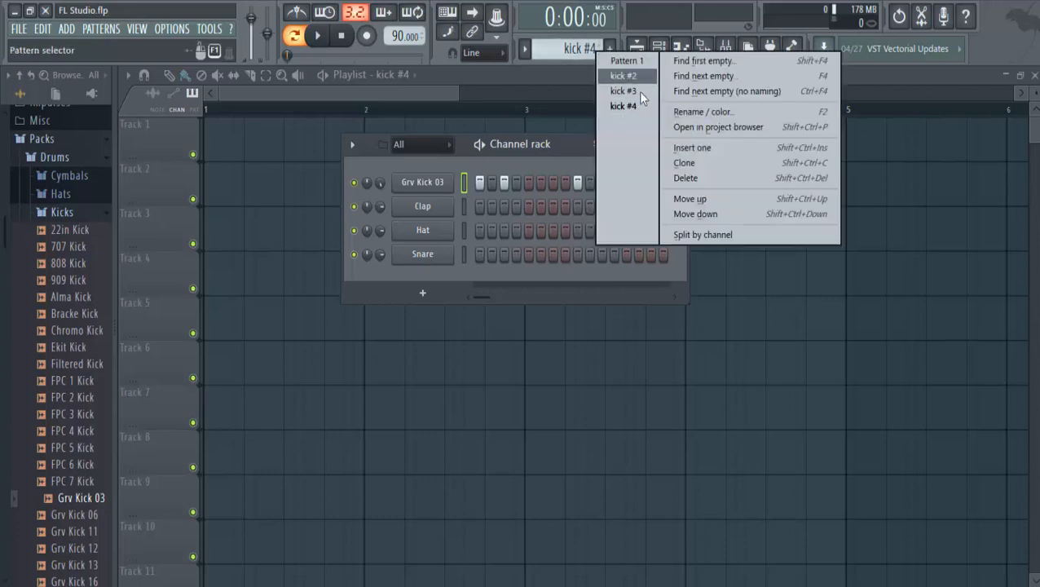
pyautogui.click(629, 62)
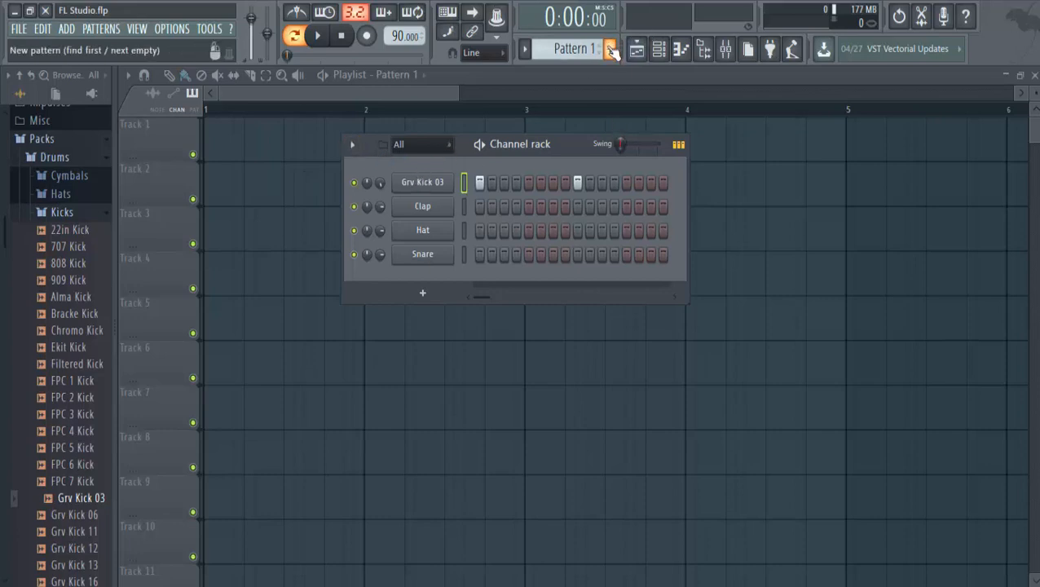
pyautogui.scroll(-2, 581, 47)
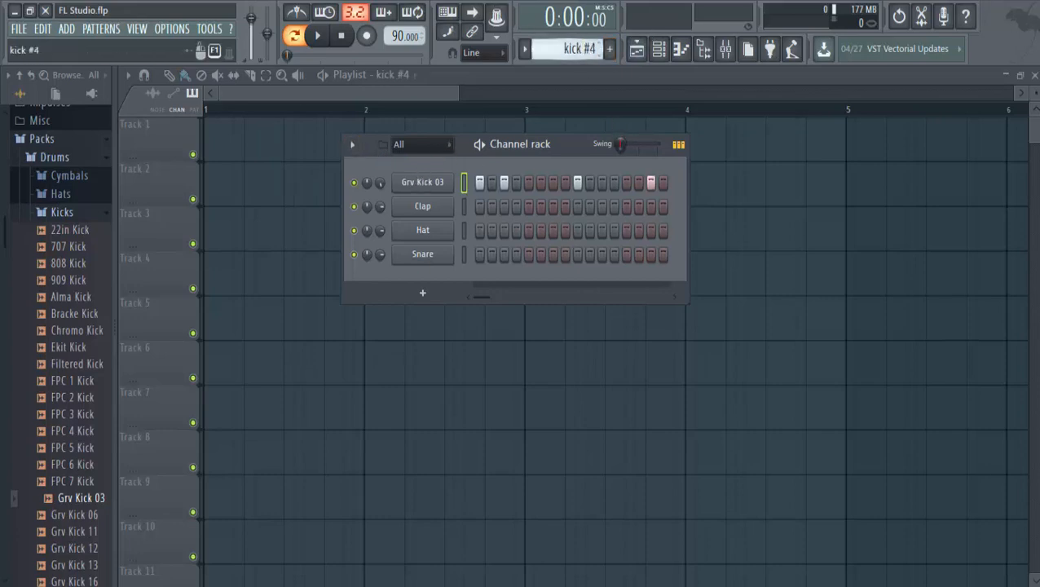
# Step: Add a new pattern named "dhol loop"
pyautogui.click(609, 49)
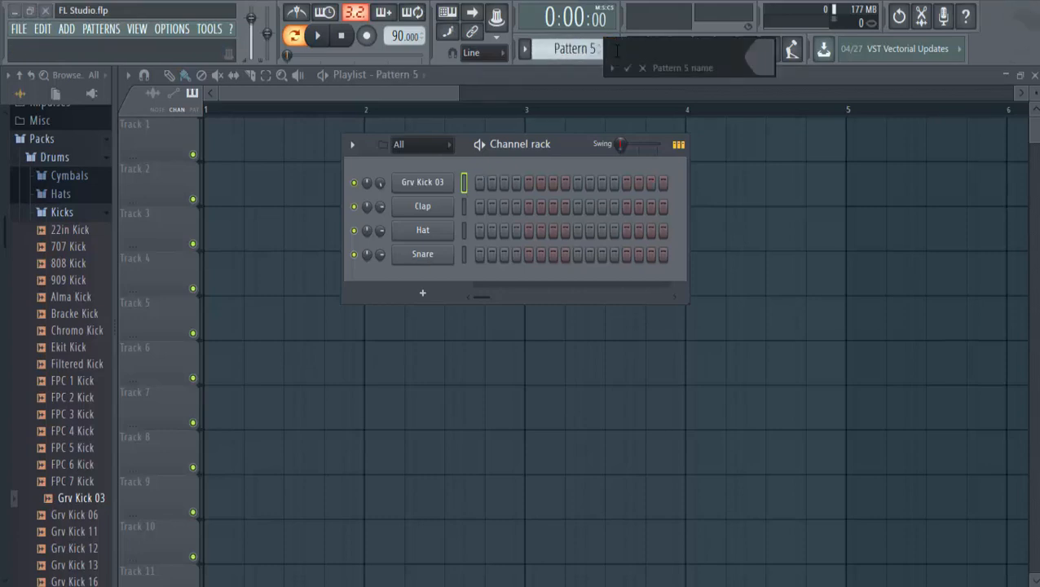
pyautogui.write('dhol loop')
pyautogui.press('Return')
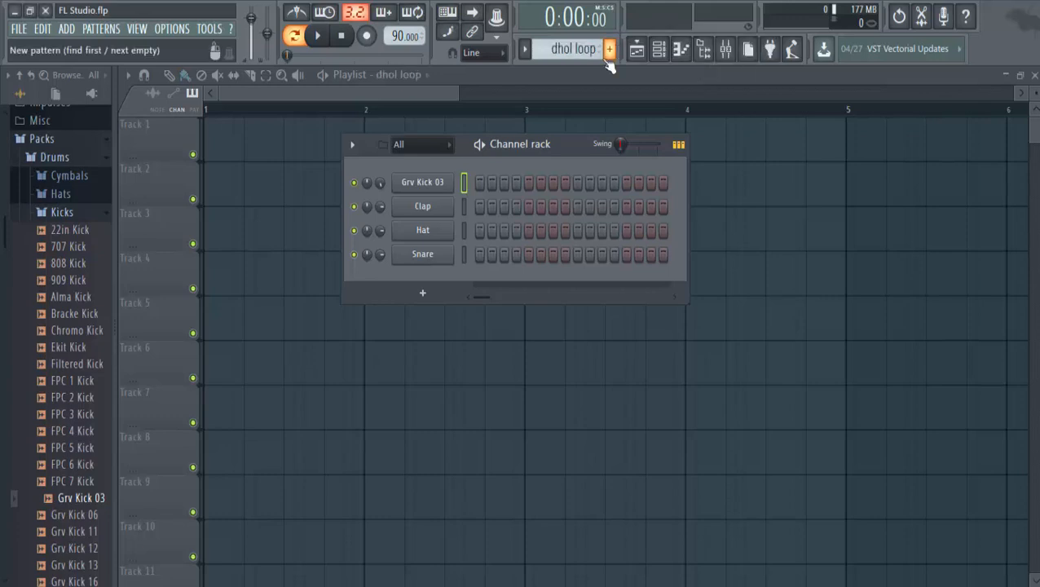
# Step: Collapse the Packs folder and open the Dhol Samples under Sample Pack > Dholki Beat Pack > India-Tech-1
pyautogui.click(63, 139)
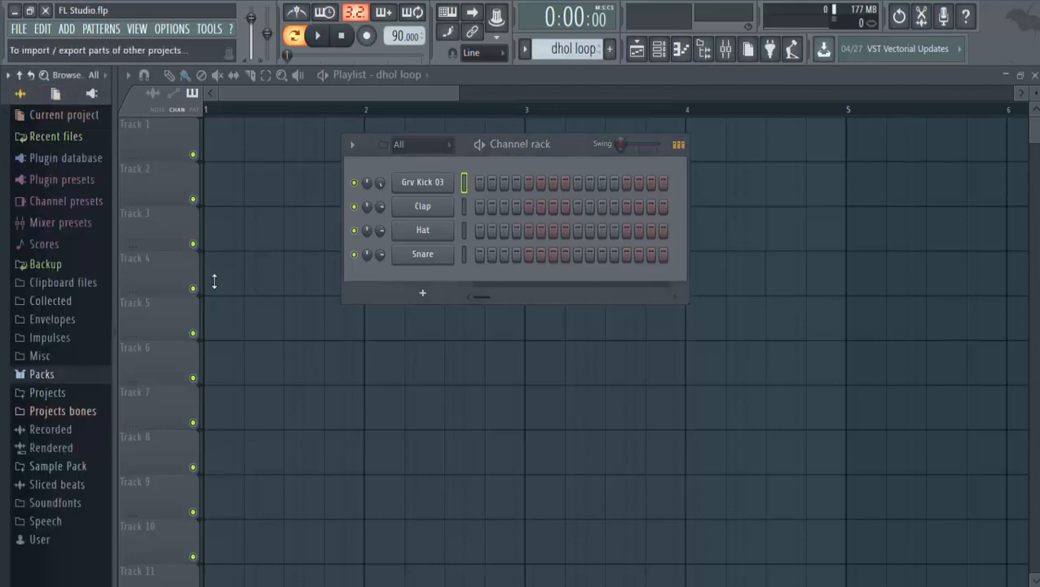
pyautogui.click(49, 466)
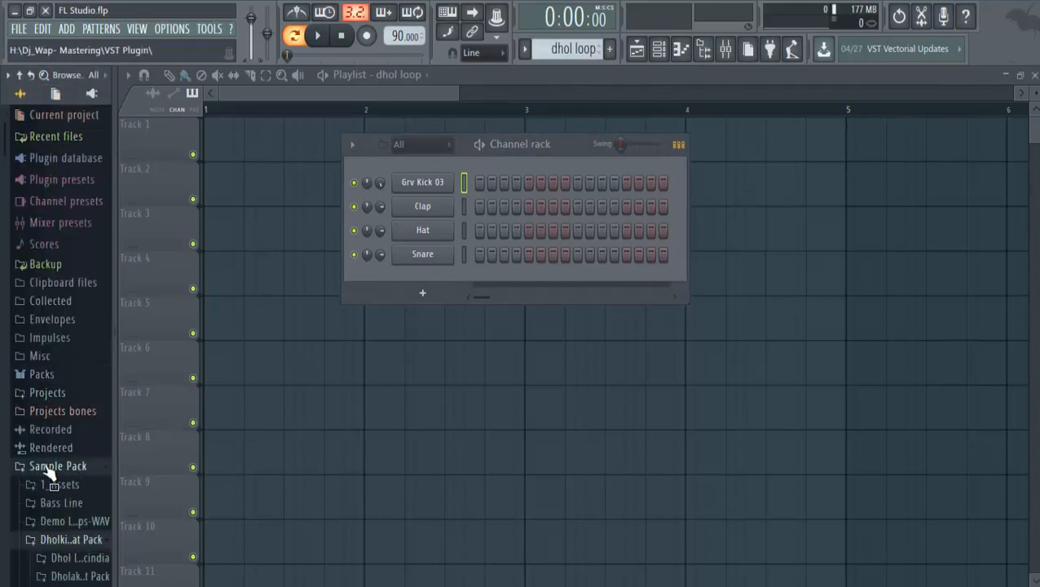
pyautogui.click(50, 540)
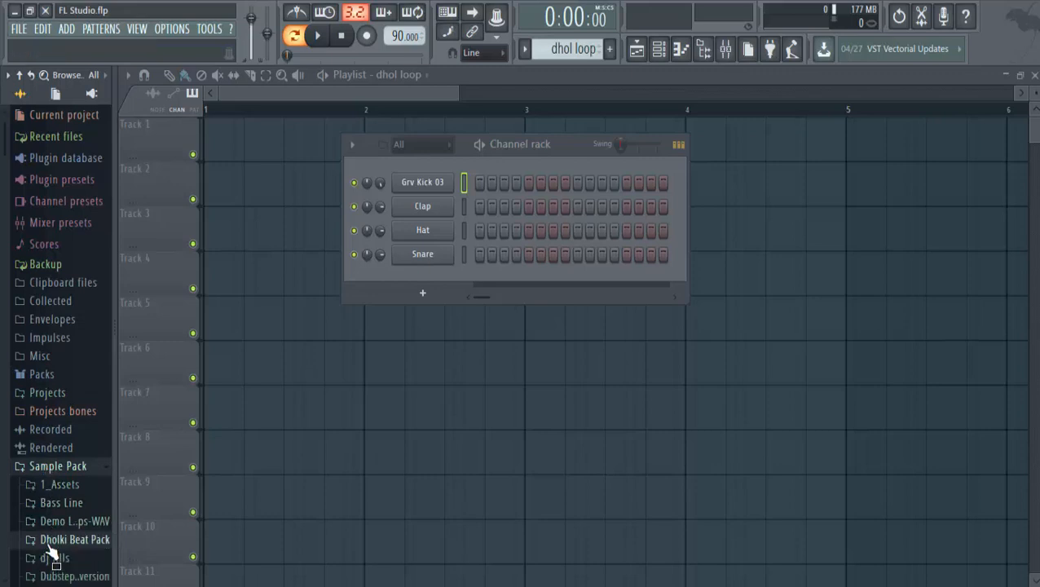
pyautogui.scroll(-3, 73, 346)
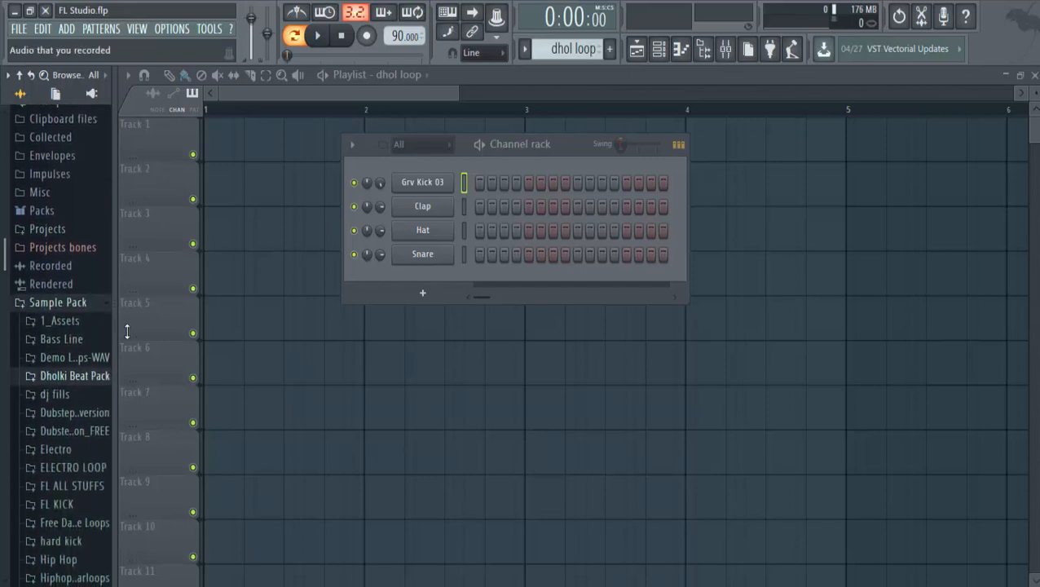
pyautogui.click(77, 362)
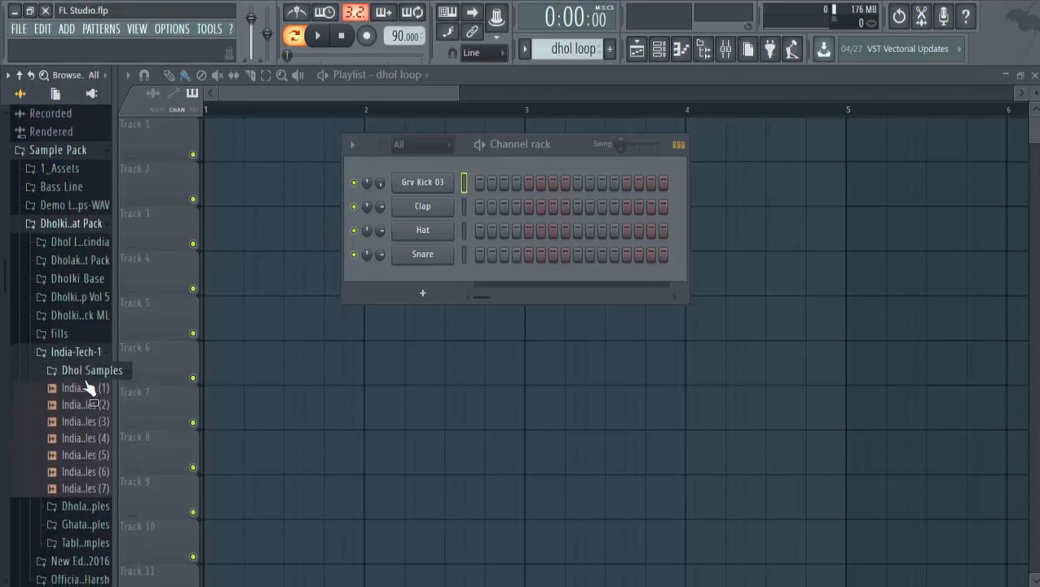
pyautogui.click(85, 356)
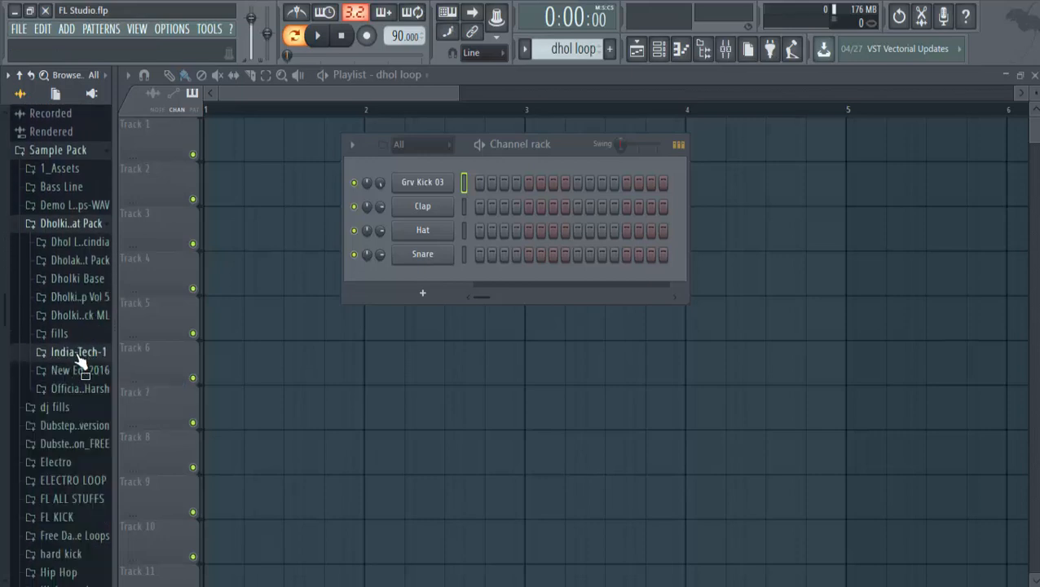
pyautogui.click(78, 355)
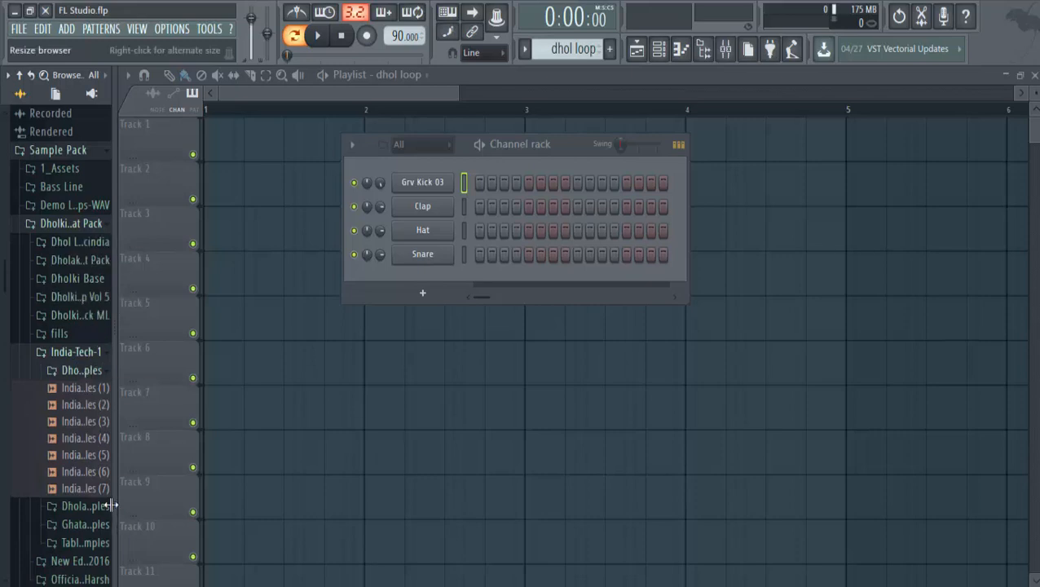
# Step: Audition the India Tech 1 dhol samples (2) through (7) in the Dhol Samples folder
pyautogui.click(72, 372)
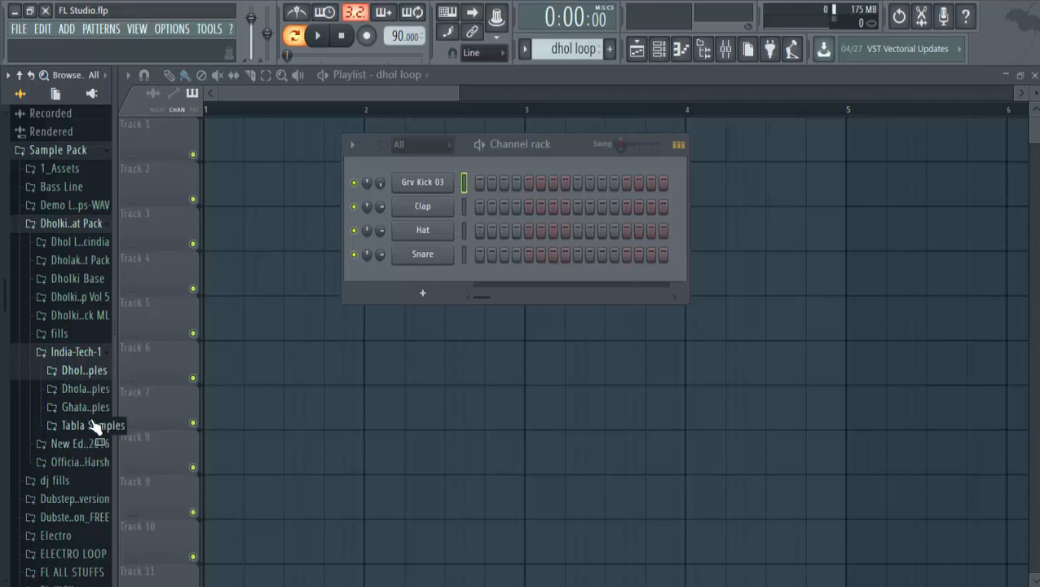
pyautogui.click(75, 374)
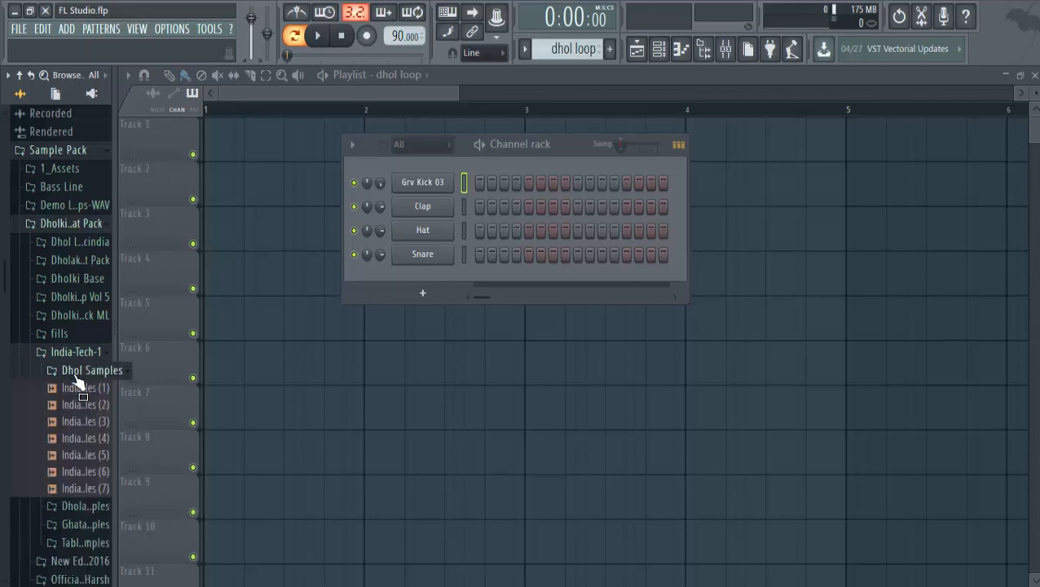
pyautogui.click(79, 405)
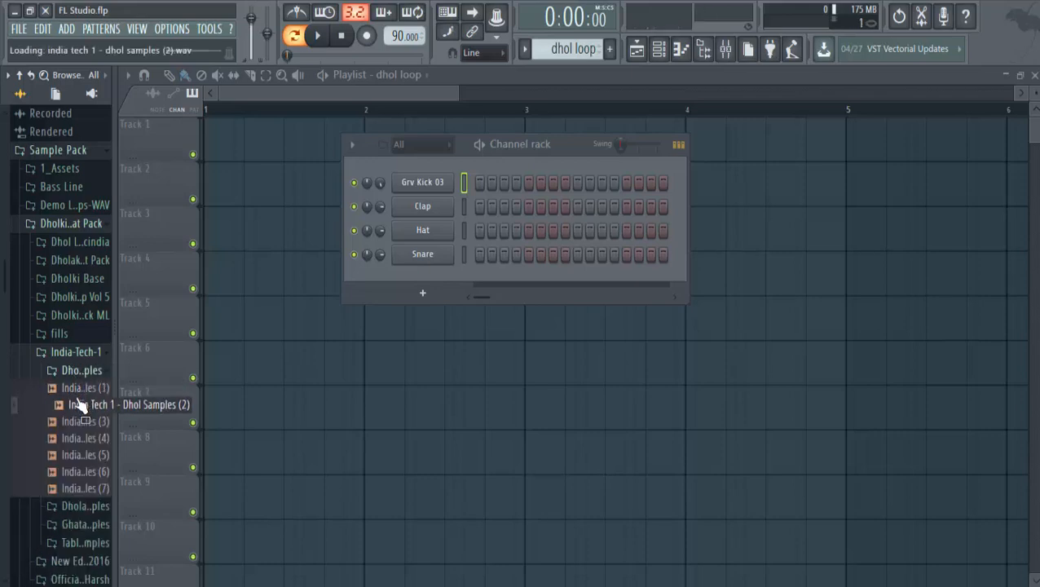
pyautogui.click(85, 422)
pyautogui.click(86, 440)
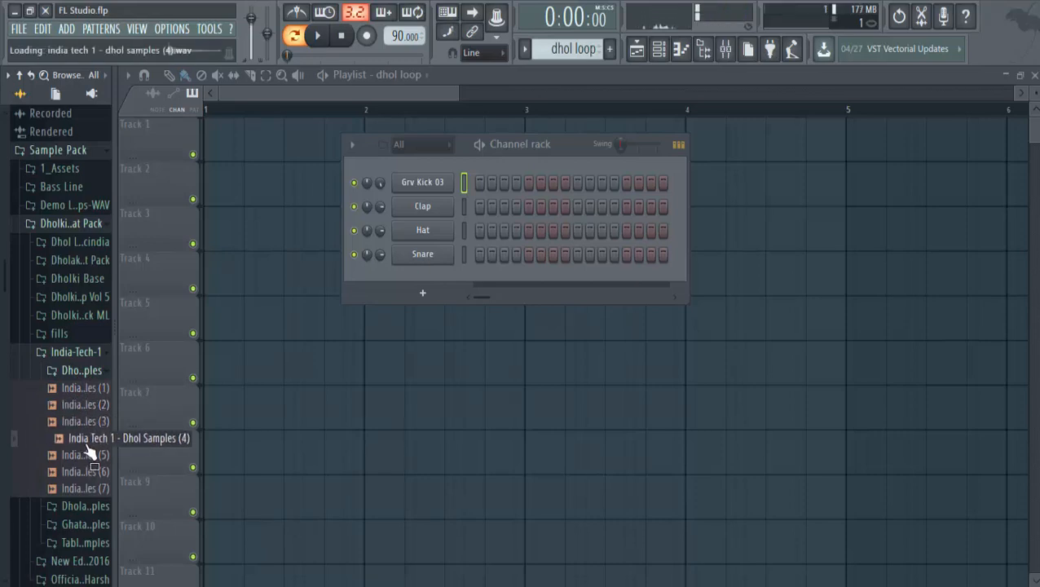
pyautogui.click(86, 456)
pyautogui.click(87, 471)
pyautogui.click(87, 488)
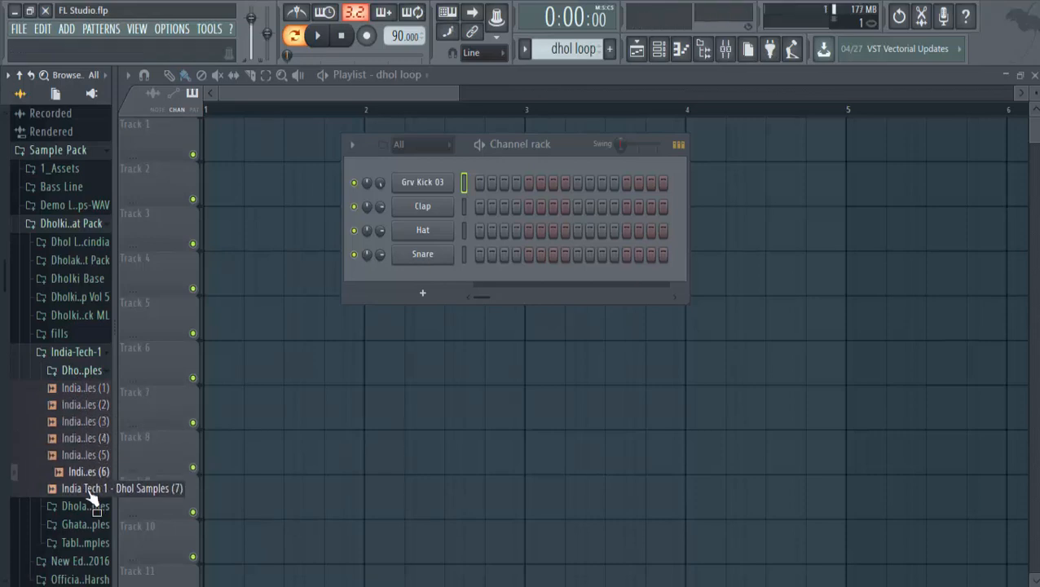
pyautogui.click(88, 421)
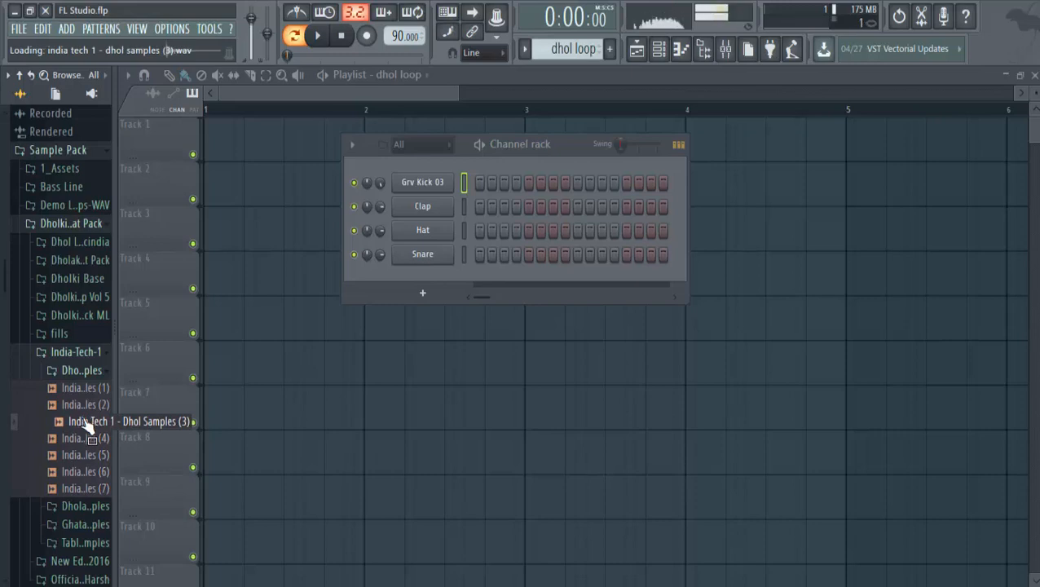
pyautogui.click(82, 440)
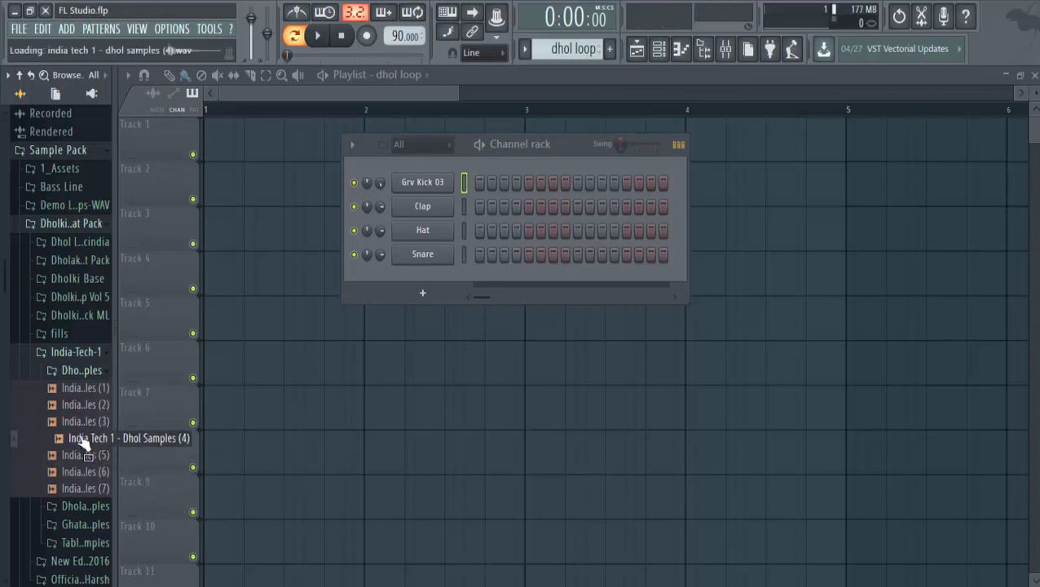
# Step: Replace the Clap channel's sound with India Tech 1 - Dhol Samples (3), preview its waveform and close the sampler window
pyautogui.moveTo(83, 422); pyautogui.dragTo(424, 211)
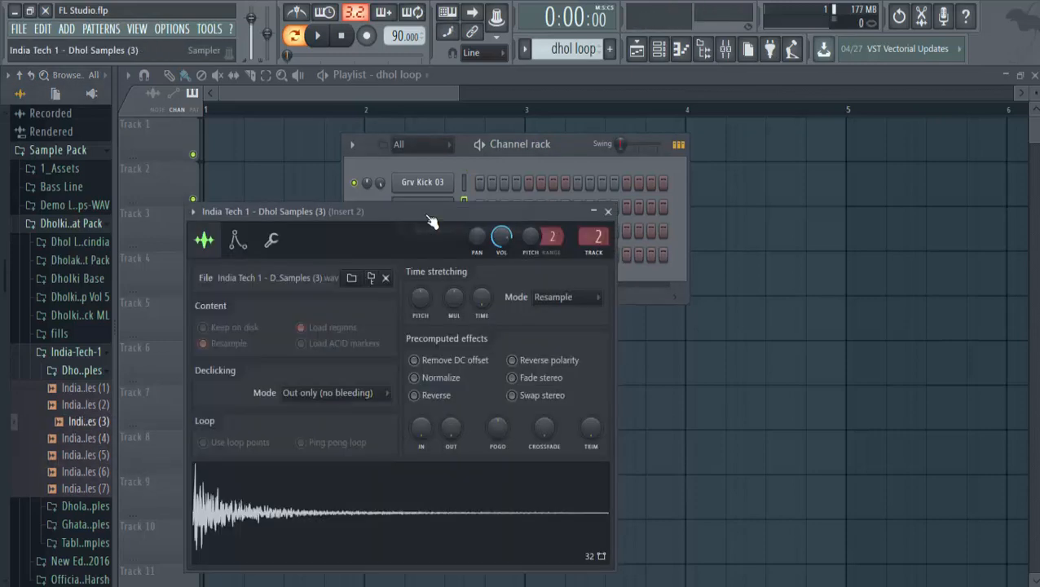
pyautogui.click(281, 474)
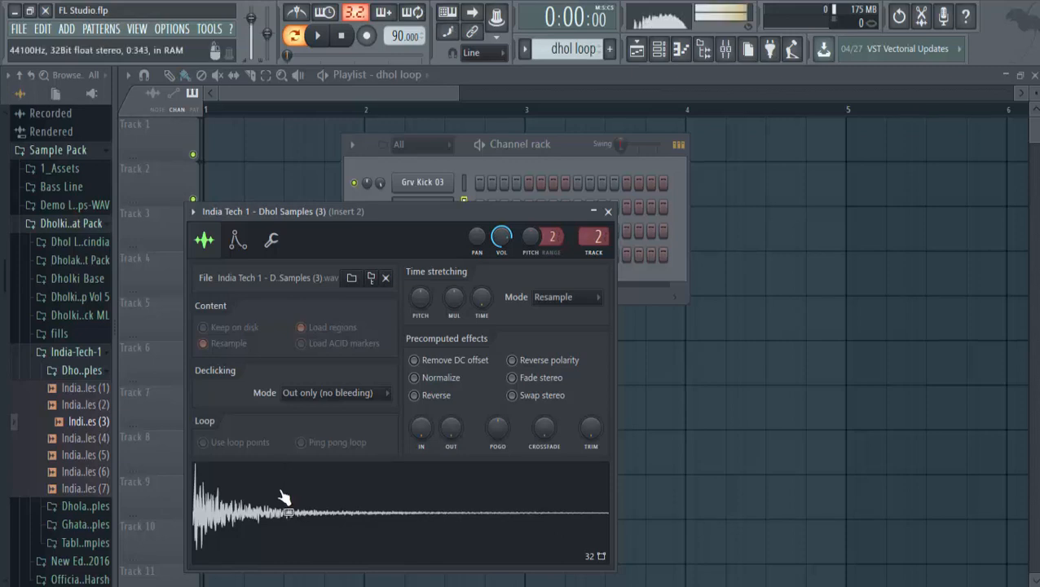
pyautogui.click(531, 159)
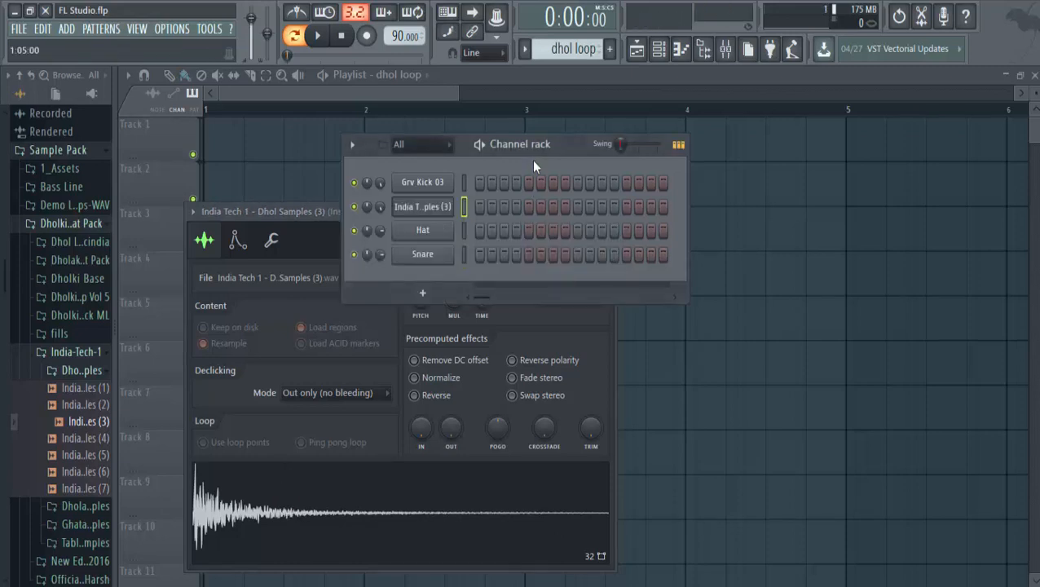
pyautogui.click(283, 210)
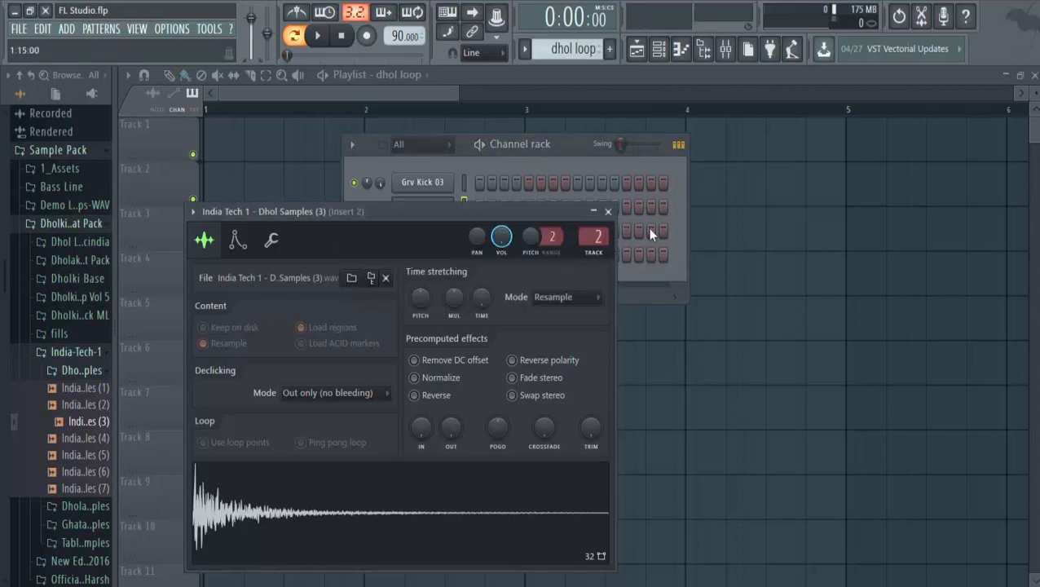
pyautogui.click(608, 211)
# Step: Audition dhol samples (5) and (6), and replace the Hat channel's sound with India Tech 1 - Dhol Samples (6)
pyautogui.click(75, 455)
pyautogui.click(84, 474)
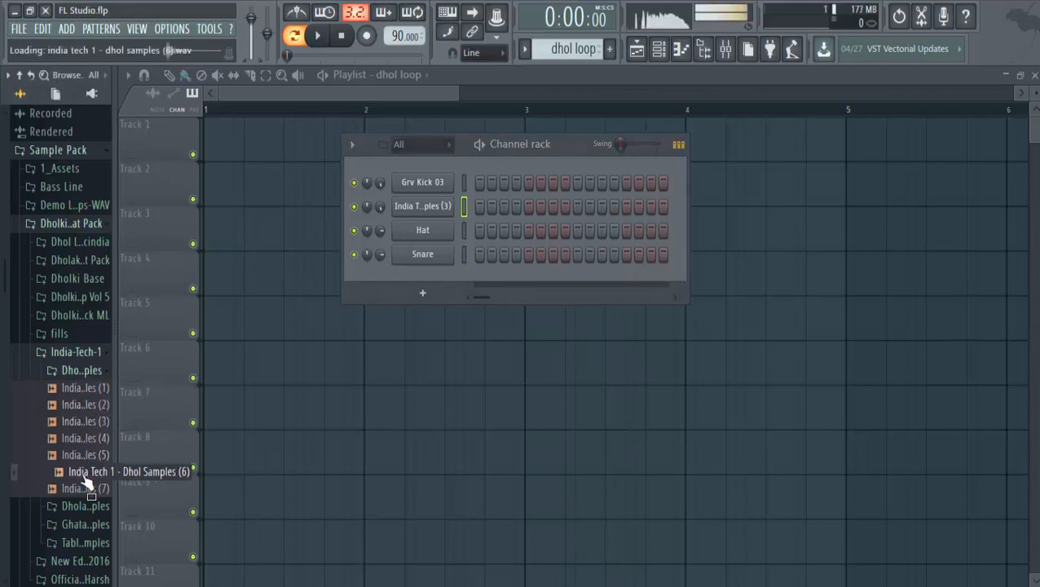
pyautogui.moveTo(56, 482); pyautogui.dragTo(404, 228)
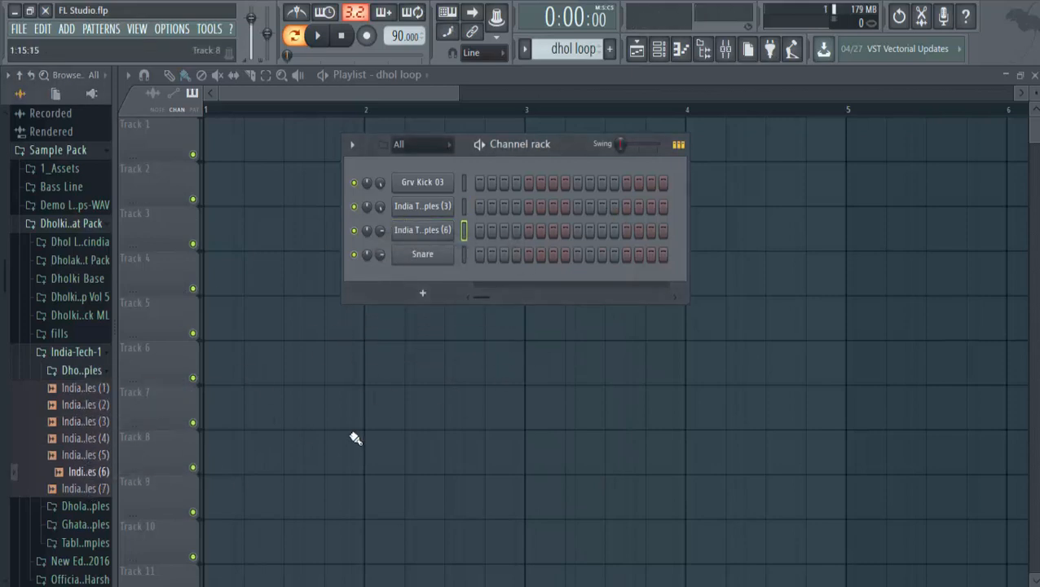
pyautogui.click(422, 230)
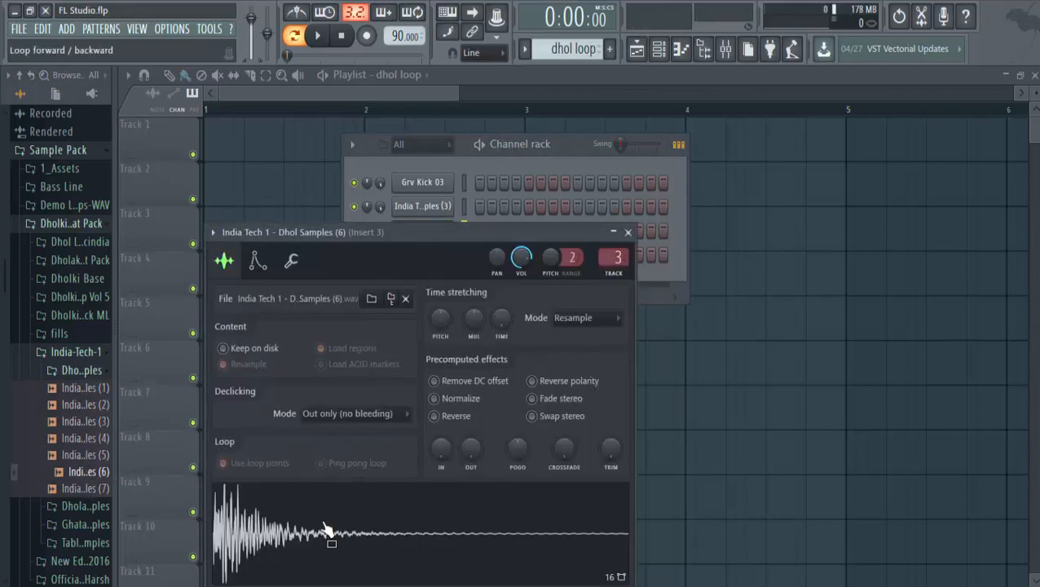
pyautogui.click(629, 234)
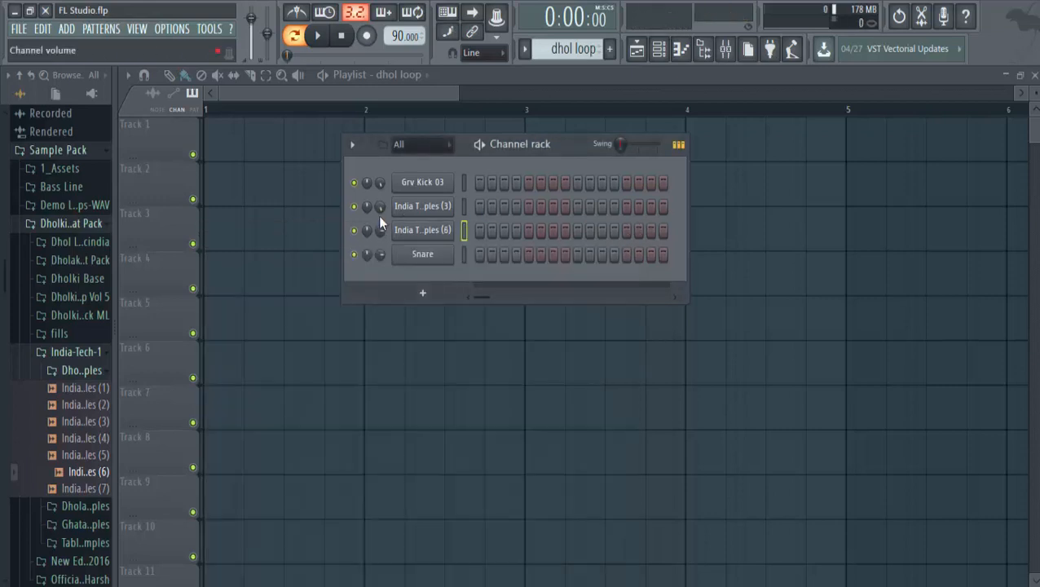
# Step: Enable all 16 steps on the Dhol Samples (3) and Dhol Samples (6) channels
pyautogui.click(480, 207)
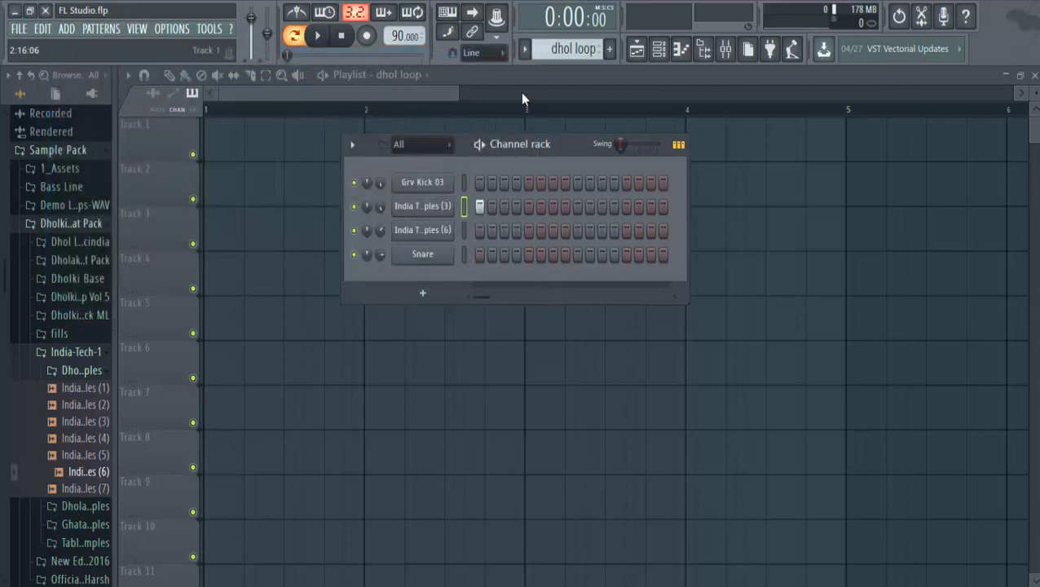
pyautogui.moveTo(518, 205); pyautogui.dragTo(758, 213)
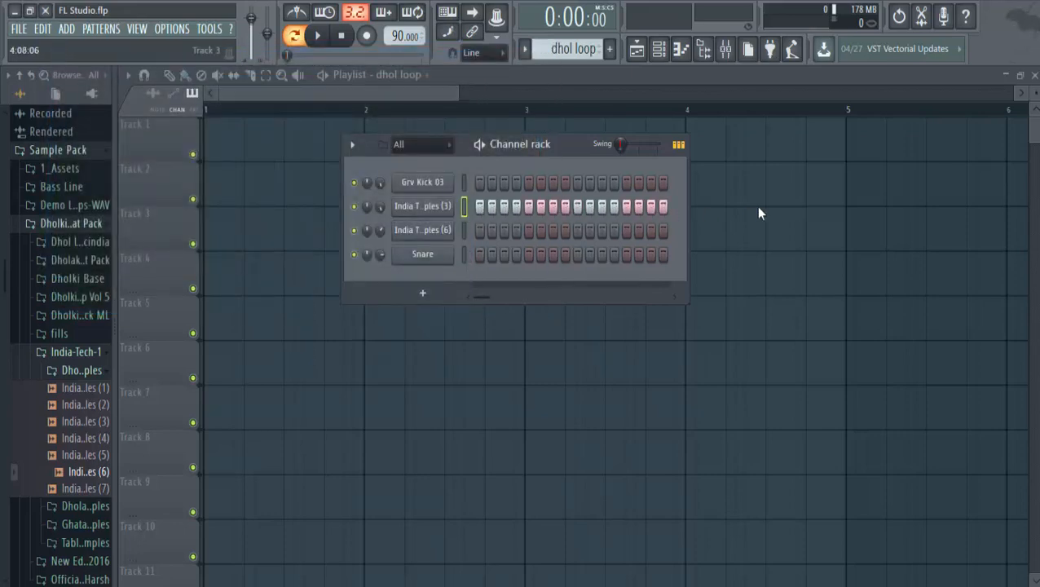
pyautogui.moveTo(476, 229); pyautogui.dragTo(957, 176)
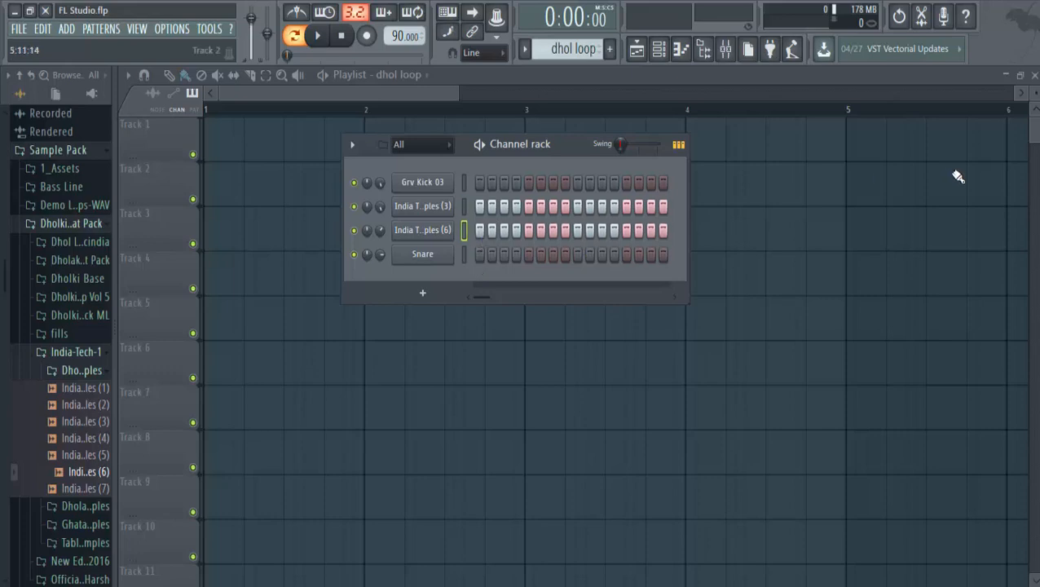
# Step: Play the dhol loop and adjust the volume of the Dhol Samples (6) channel by ear
pyautogui.click(480, 145)
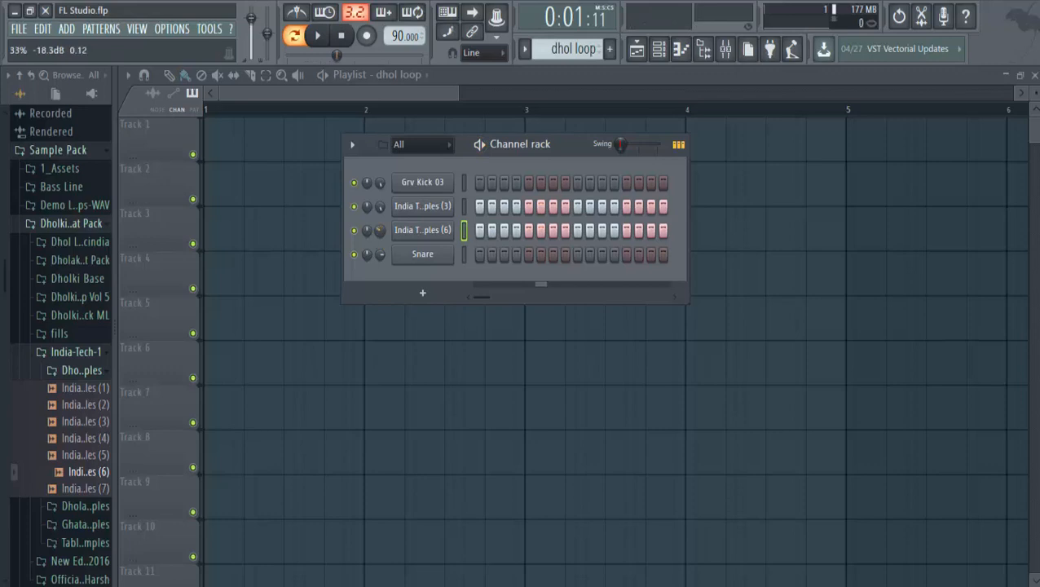
pyautogui.click(478, 146)
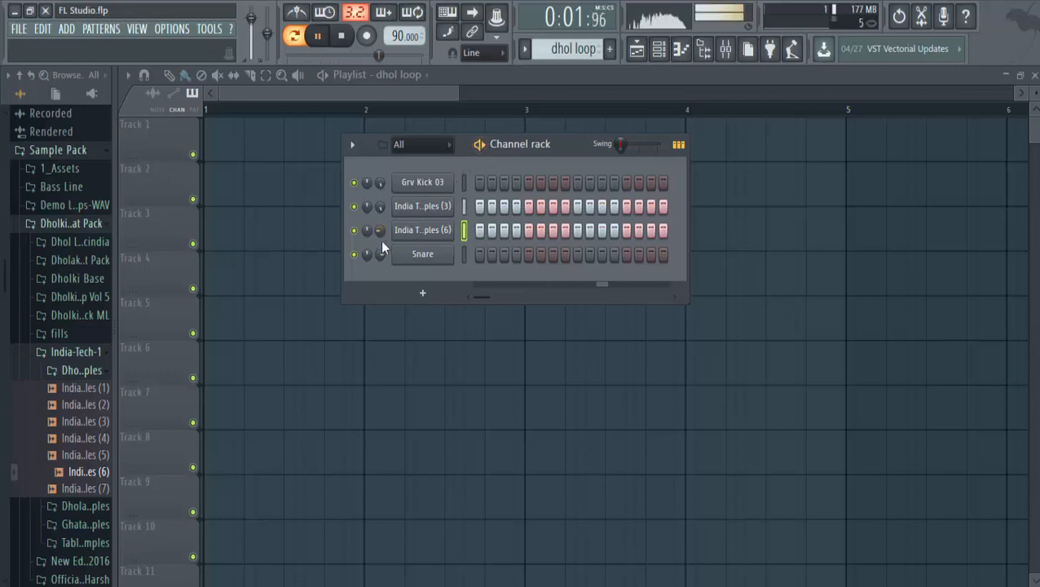
pyautogui.moveTo(380, 231); pyautogui.dragTo(381, 224)
pyautogui.click(480, 144)
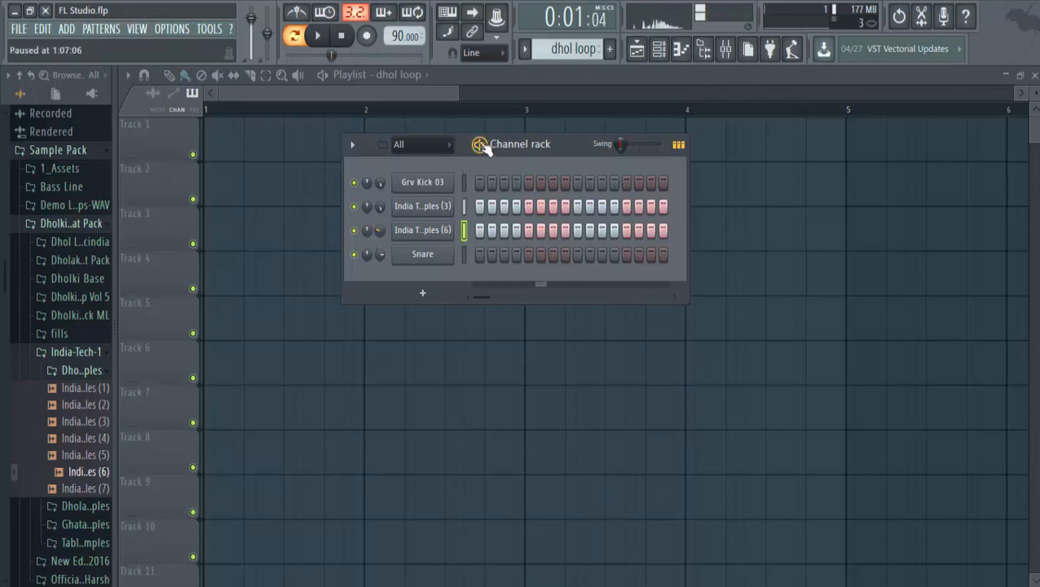
# Step: Audition dhol samples (5), (1) and (7), and replace the Snare channel's sound with India Tech 1 - Dhol Samples (7)
pyautogui.click(92, 462)
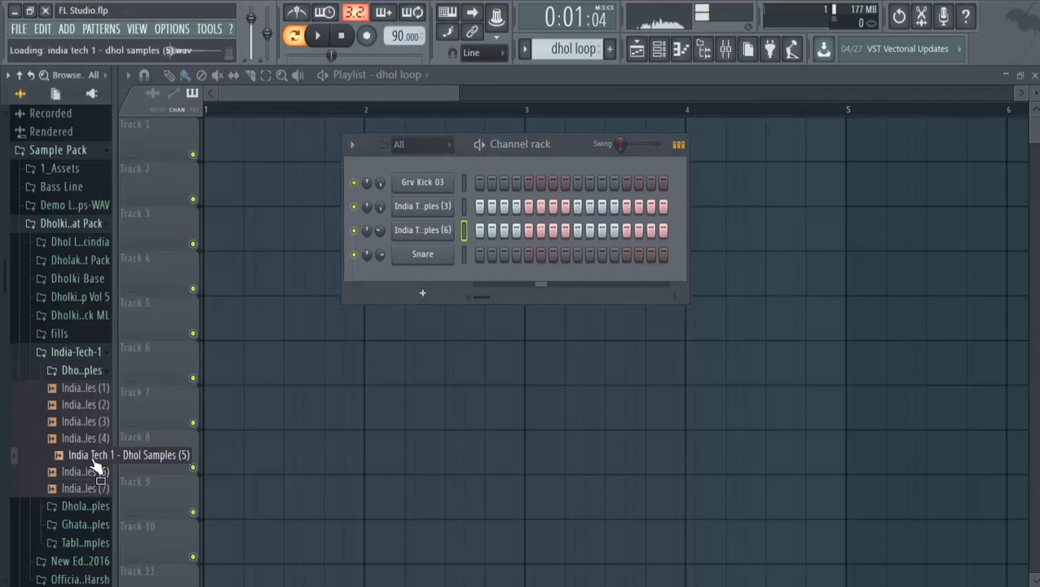
pyautogui.click(92, 391)
pyautogui.click(86, 488)
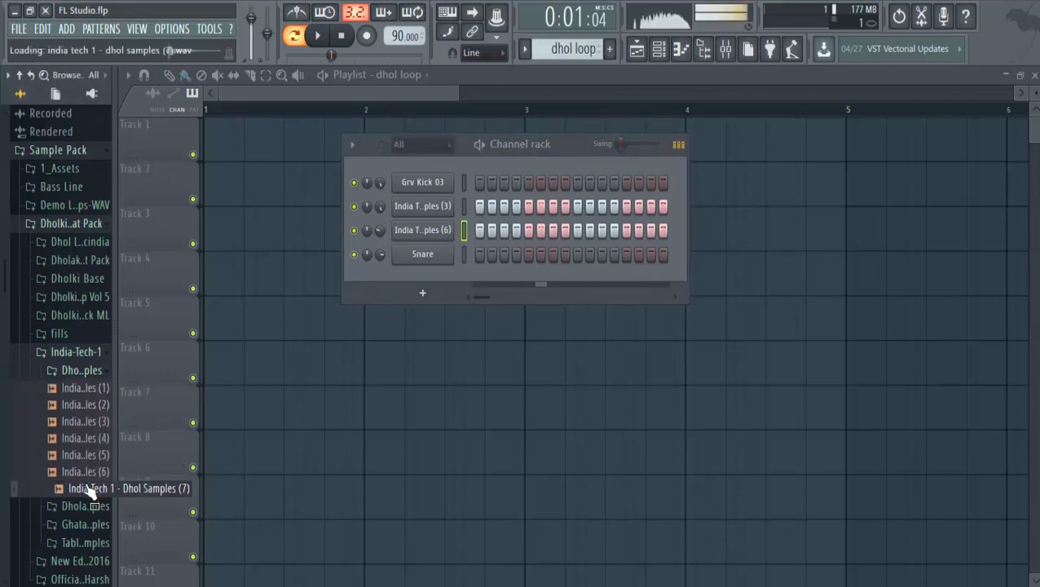
pyautogui.moveTo(81, 489); pyautogui.dragTo(445, 257)
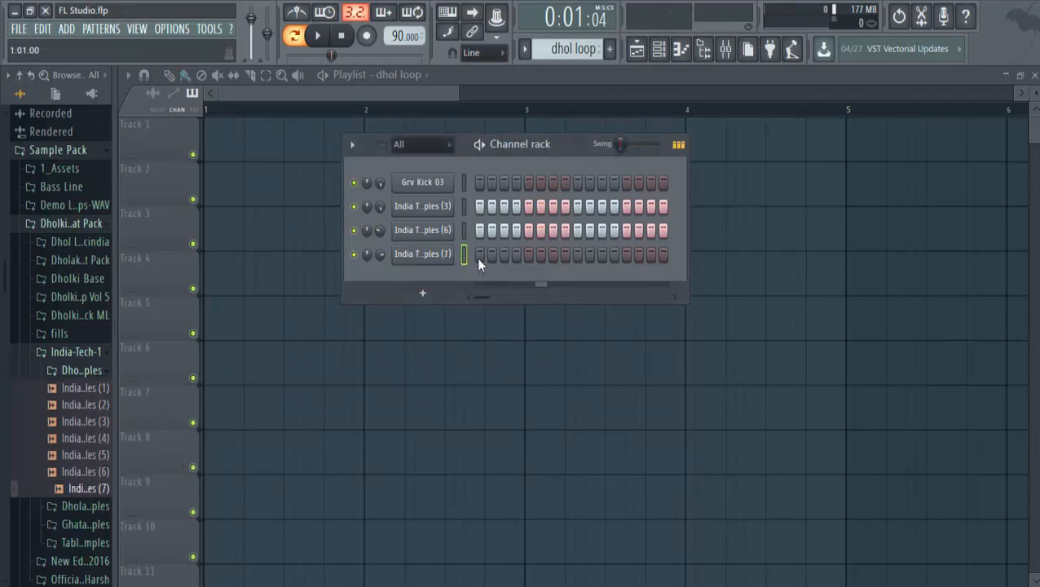
# Step: Enable all 16 steps on the Dhol Samples (7) channel and lower its volume to about 24% during playback
pyautogui.press('space')
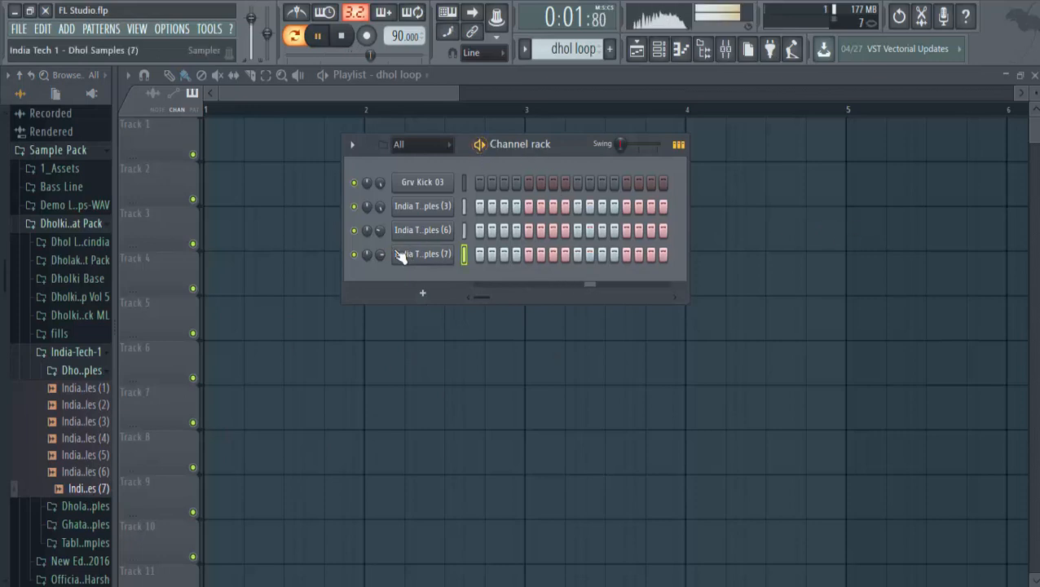
pyautogui.moveTo(379, 254); pyautogui.dragTo(379, 281)
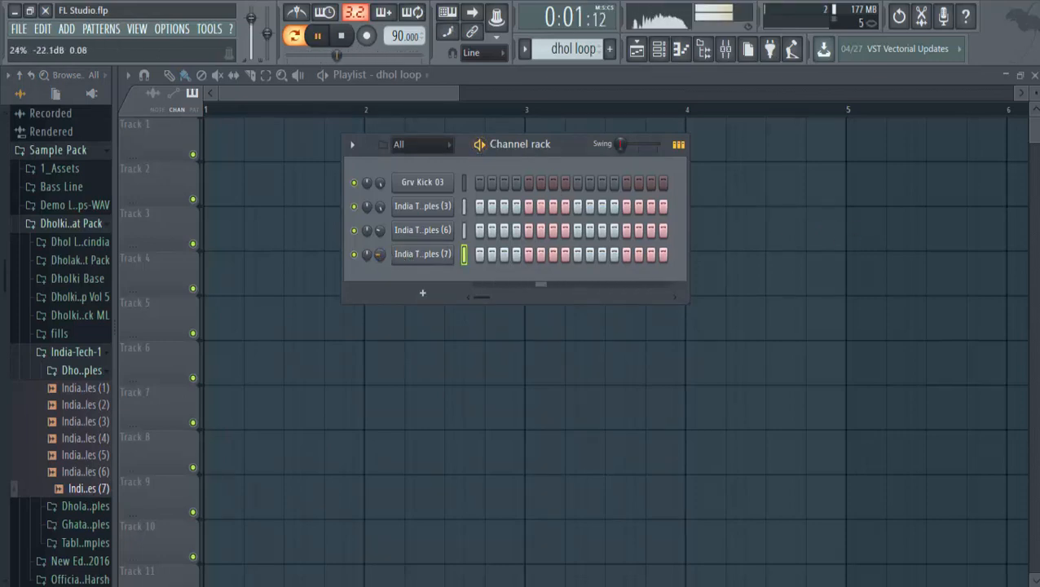
pyautogui.press('space')
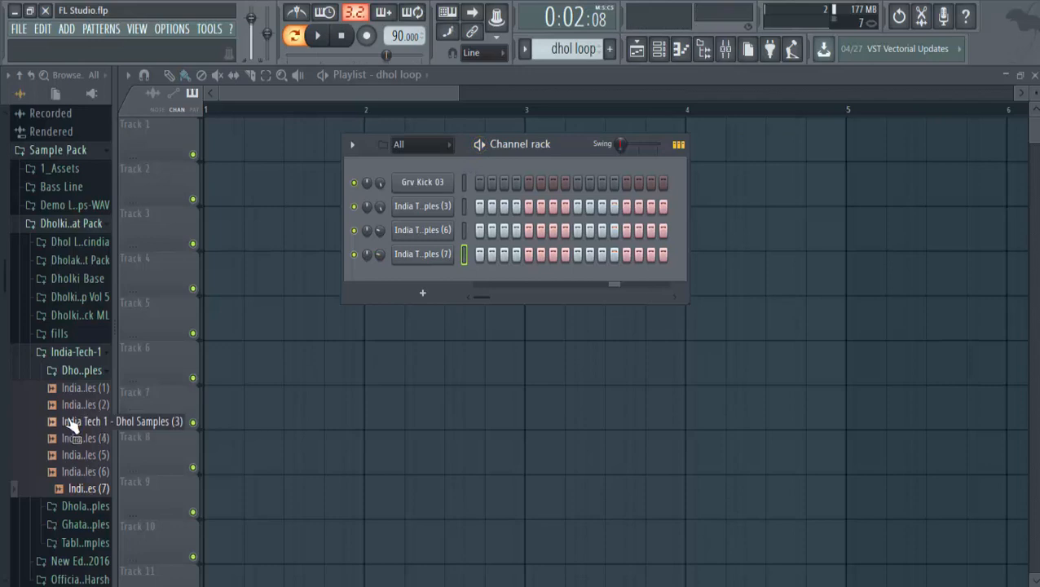
# Step: Add a Dhol Samples (1) channel below Dhol Samples (3) with all 16 steps enabled, and rebalance the dhol channel volumes during playback
pyautogui.moveTo(71, 389); pyautogui.dragTo(473, 218)
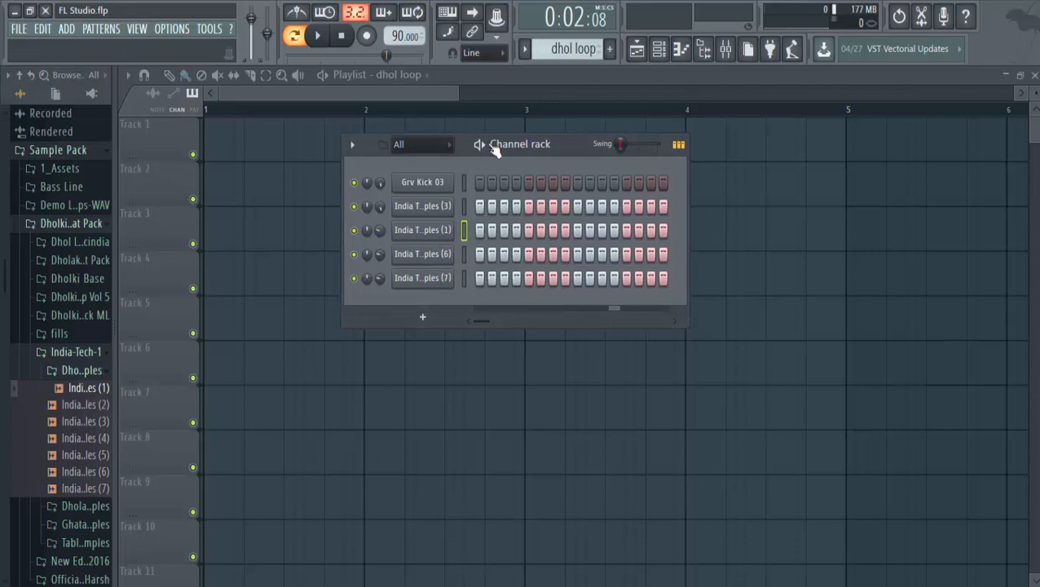
pyautogui.press('space')
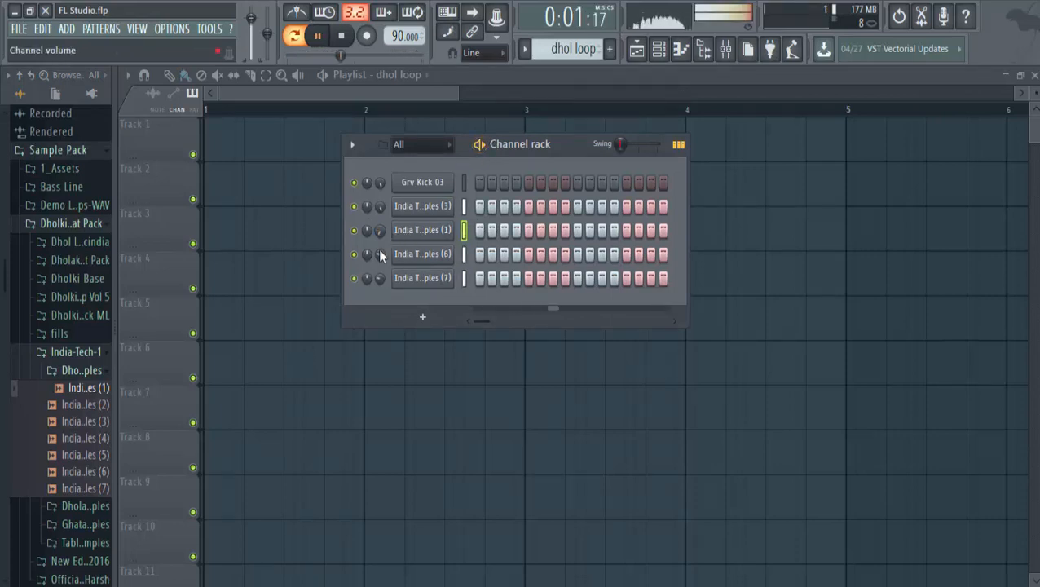
pyautogui.moveTo(378, 282); pyautogui.dragTo(378, 249)
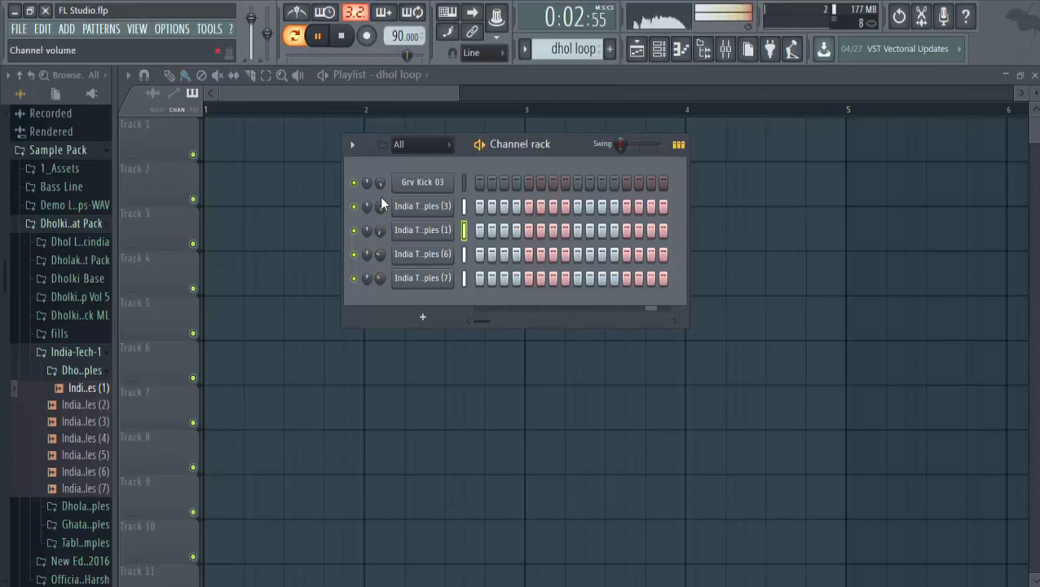
pyautogui.click(317, 35)
# Step: Select all channels in the channel rack and raise the main swing moderately while the dhol loop plays
pyautogui.click(463, 206)
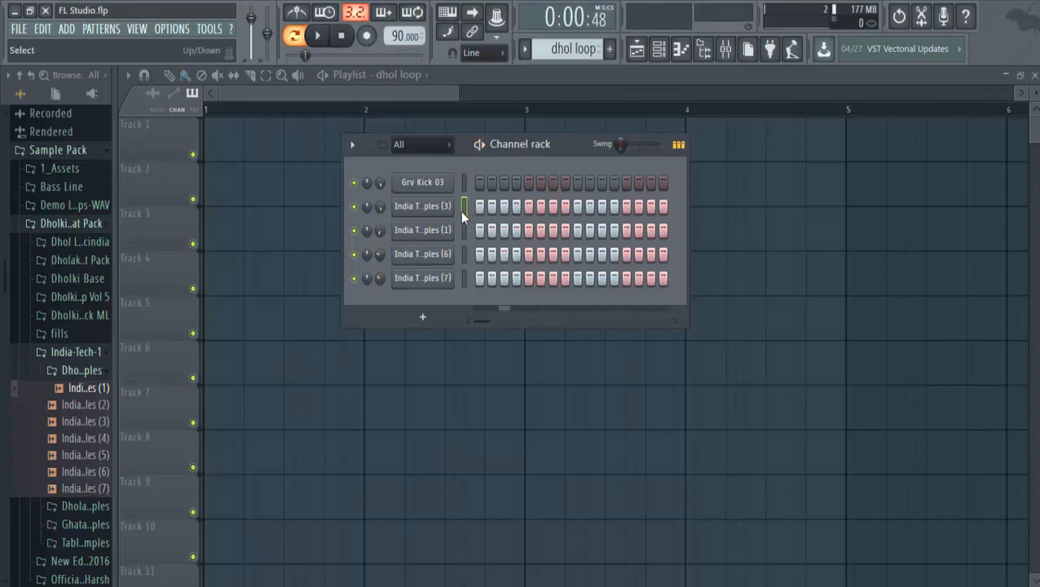
pyautogui.doubleClick(462, 212)
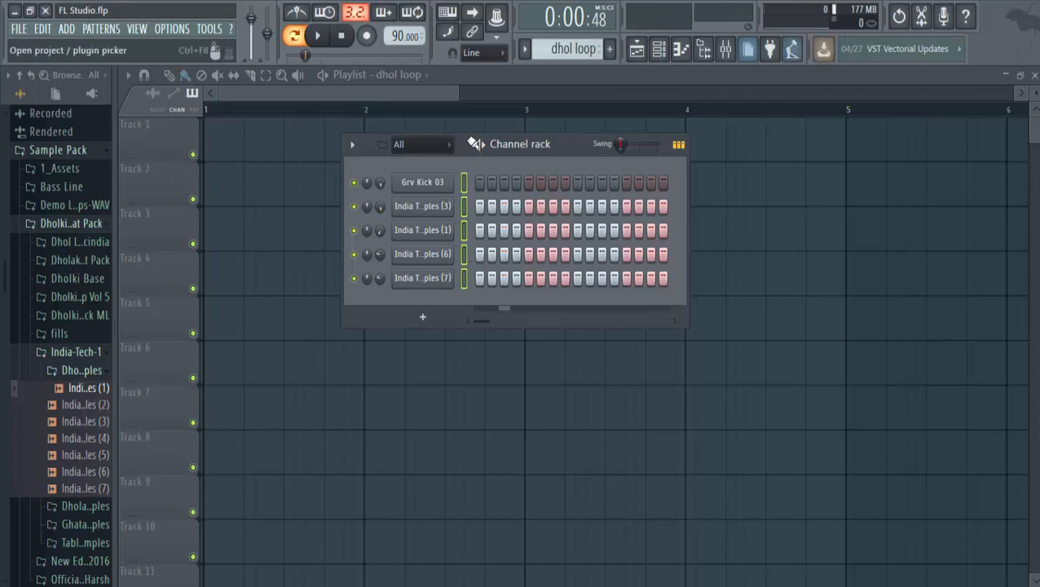
pyautogui.moveTo(580, 151); pyautogui.dragTo(516, 146)
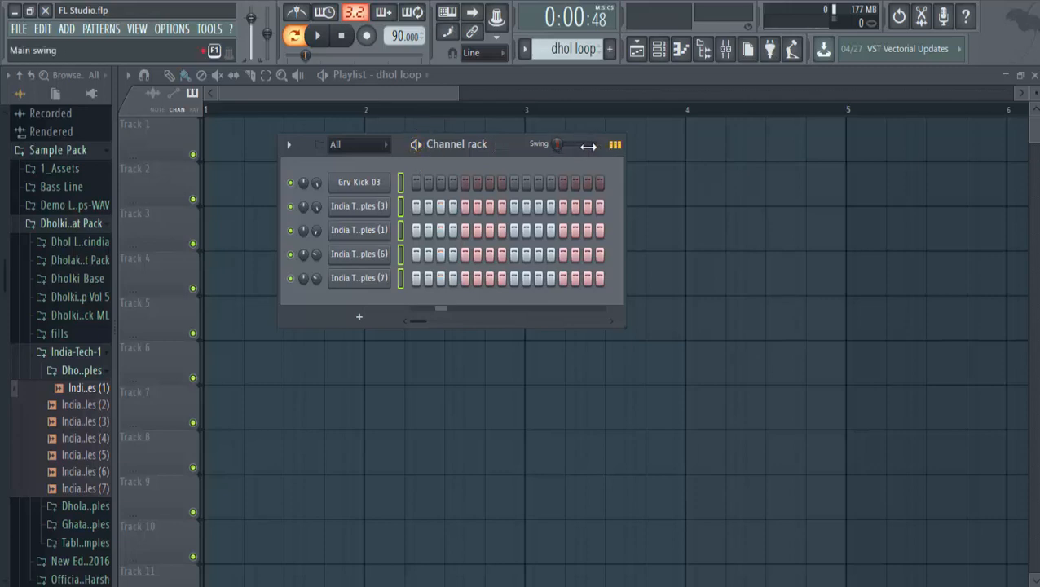
pyautogui.press('space')
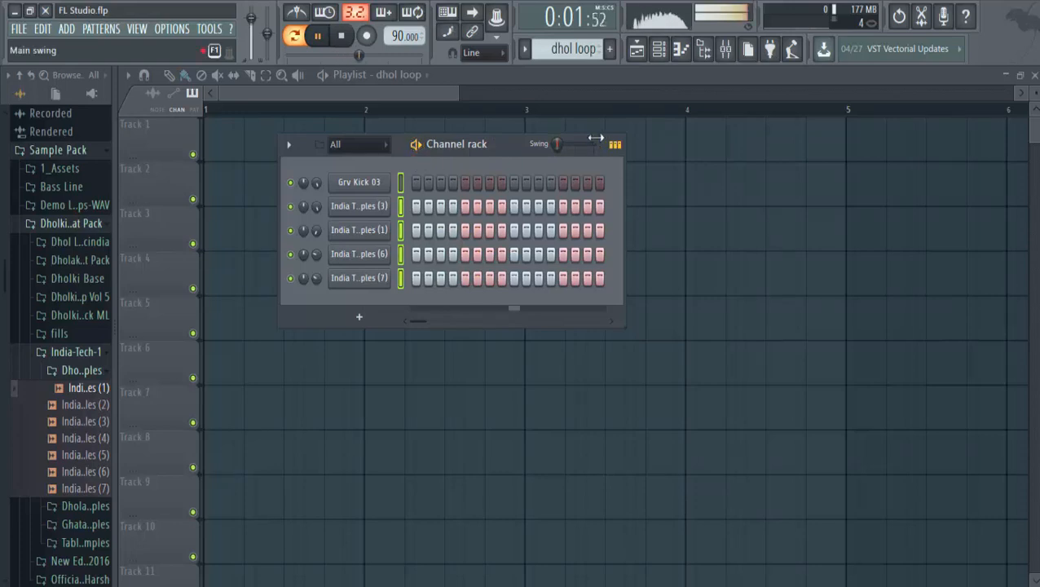
pyautogui.moveTo(567, 151)
pyautogui.mouseDown()
pyautogui.moveTo(566, 123)
pyautogui.moveTo(571, 146)
pyautogui.mouseUp()
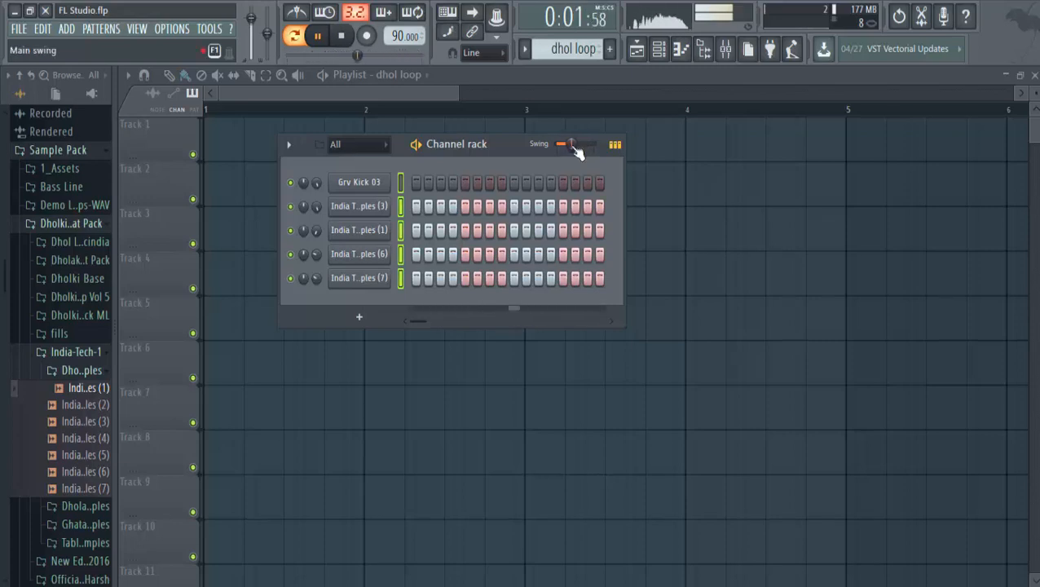
# Step: Replay the swung dhol loop to check its groove, and stop playback
pyautogui.press('space')
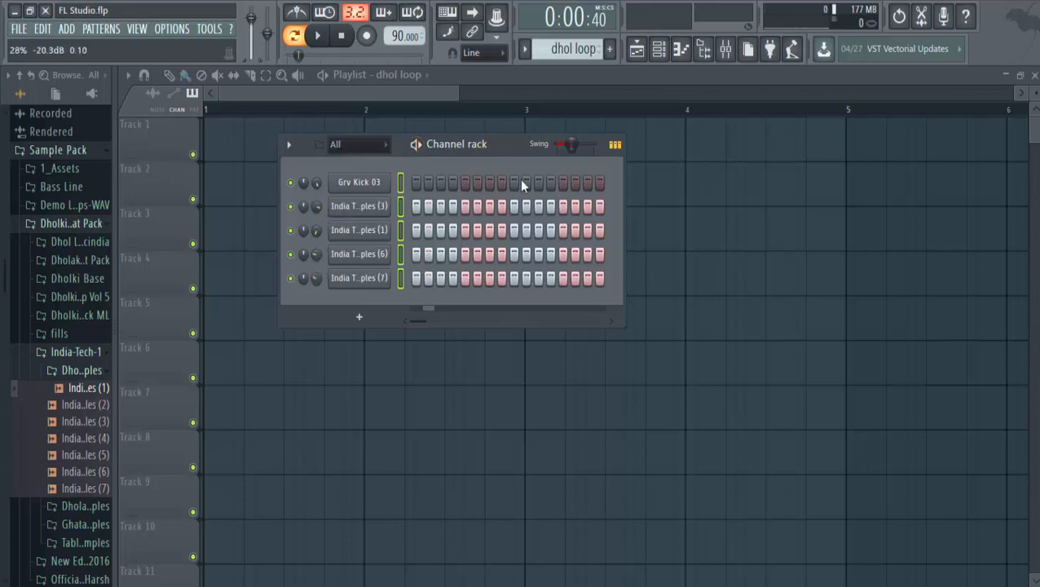
pyautogui.click(415, 145)
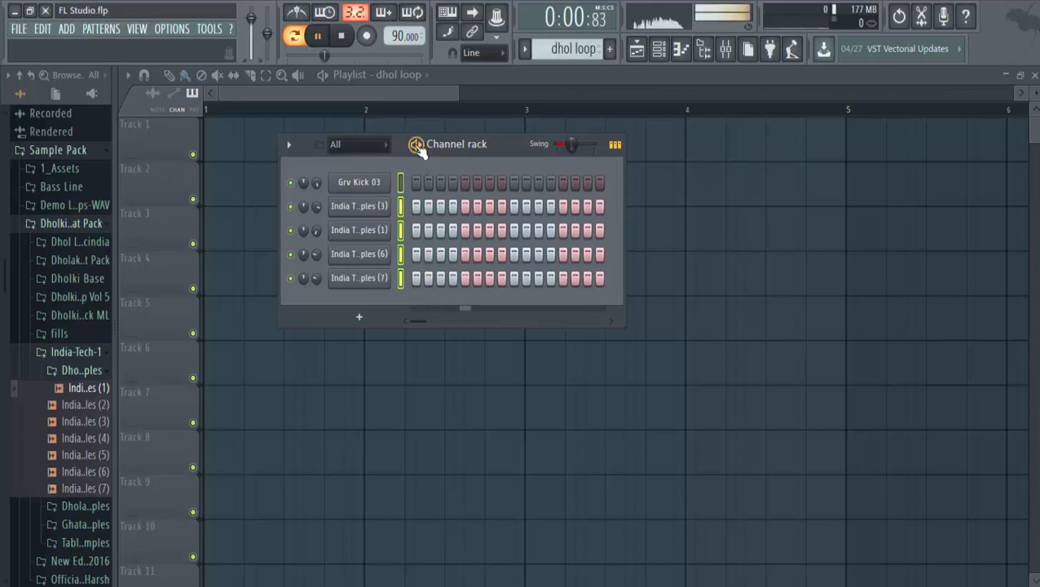
pyautogui.click(343, 39)
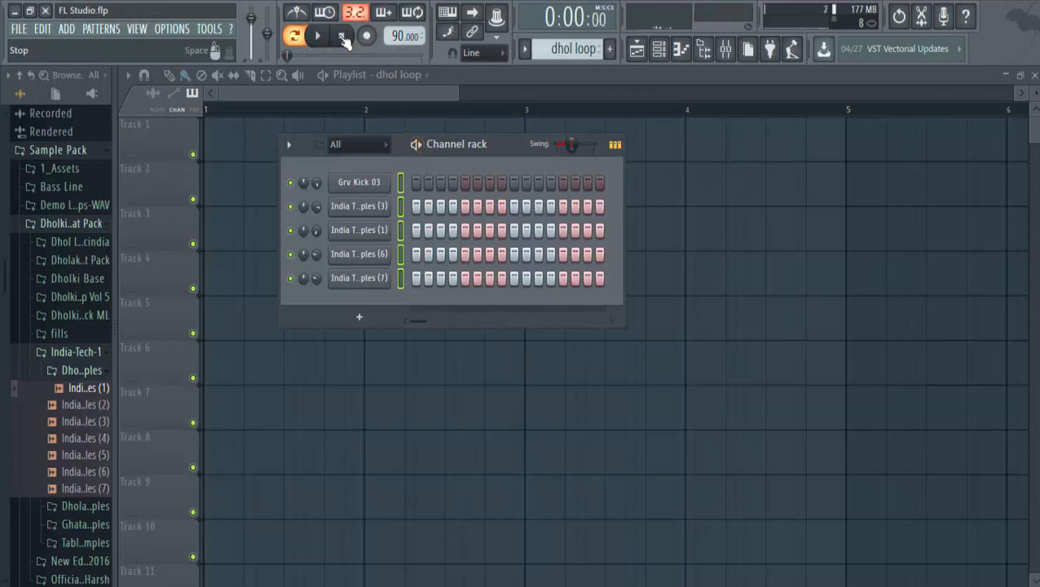
# Step: Place four Pattern 1 clips on Track 1 across bars 1 to 4 of the playlist, and make kick #2 the active pattern
pyautogui.click(534, 88)
pyautogui.scroll(1, 555, 51)
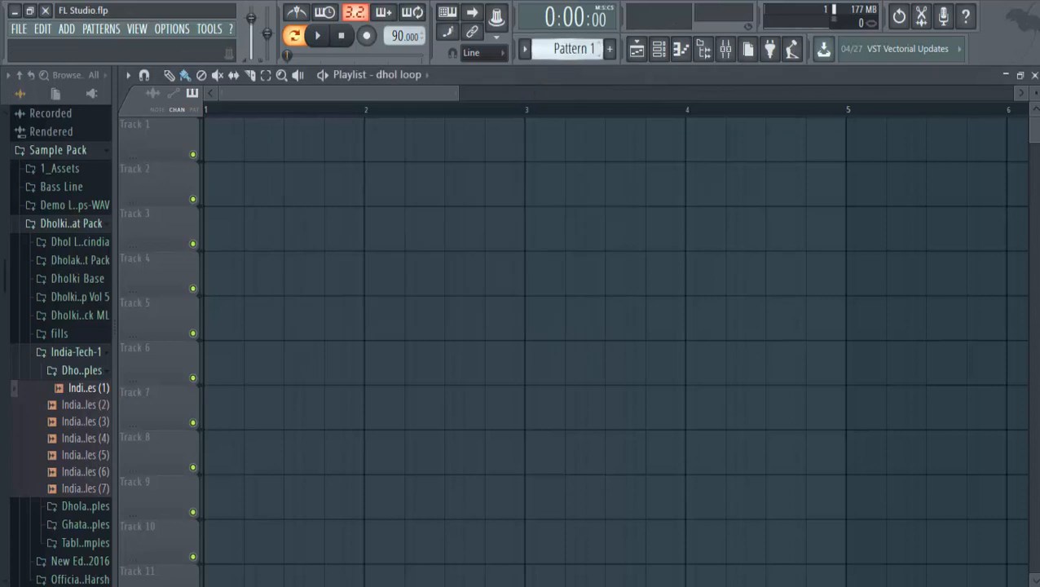
pyautogui.scroll(-1, 213, 148)
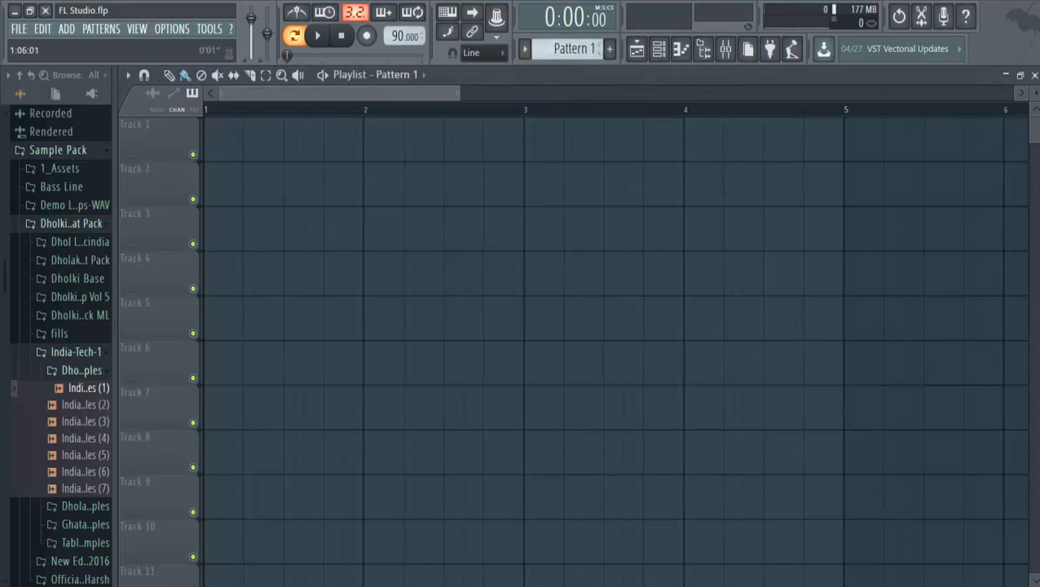
pyautogui.click(208, 150)
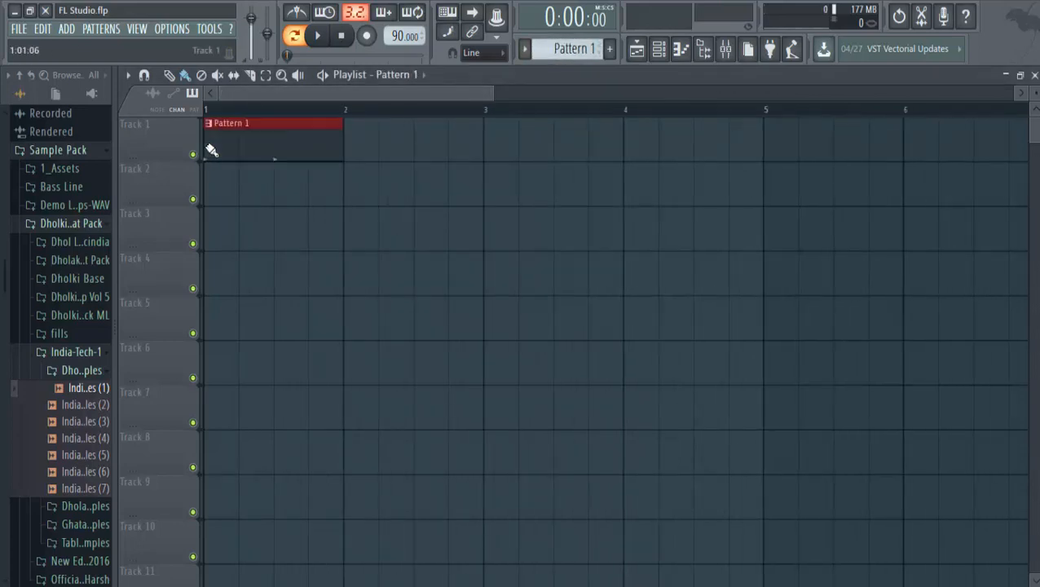
pyautogui.rightClick(271, 120)
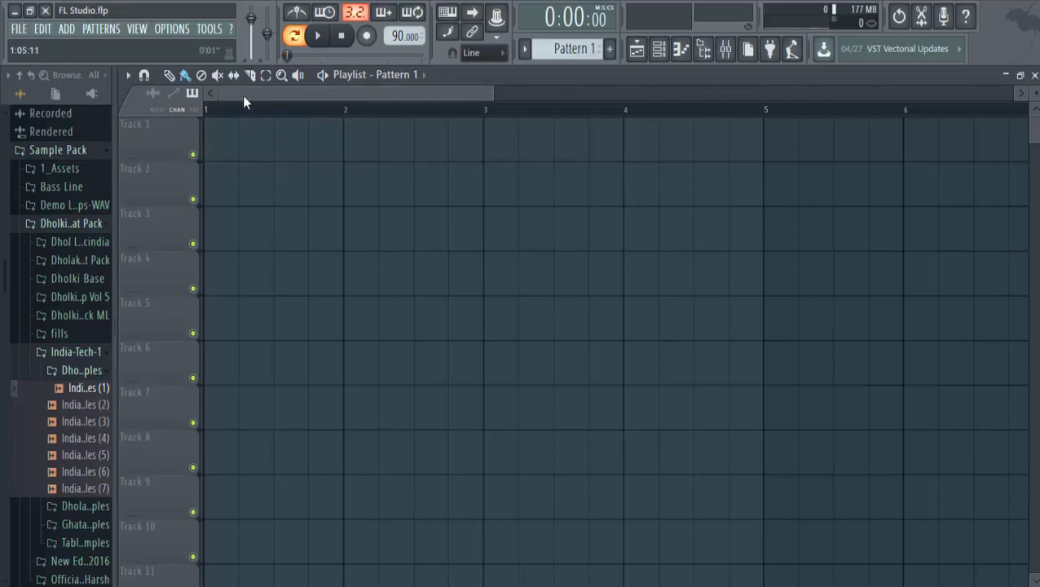
pyautogui.scroll(-2, 242, 95)
pyautogui.click(216, 139)
pyautogui.click(314, 134)
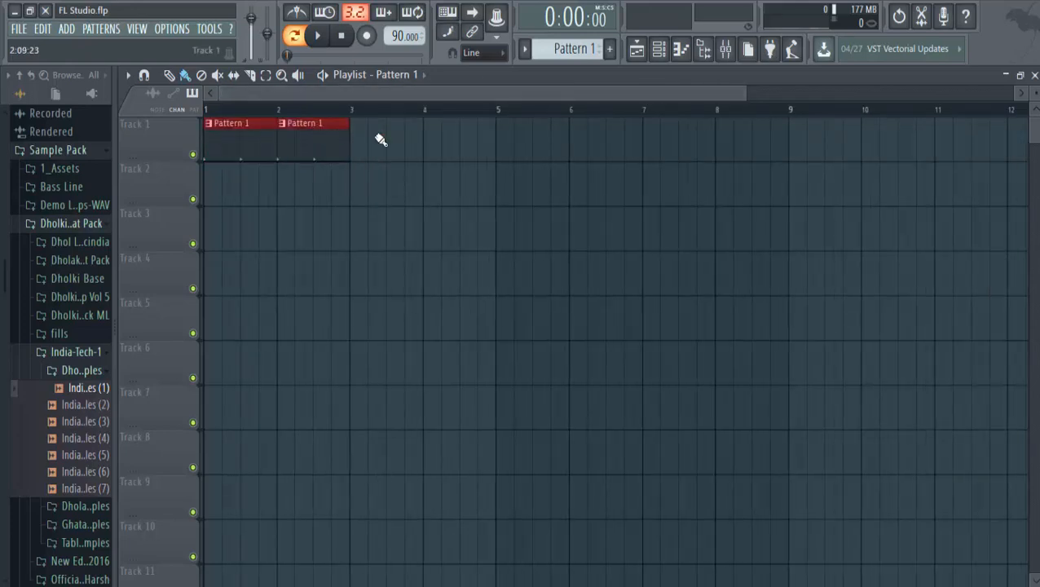
pyautogui.moveTo(381, 140)
pyautogui.mouseDown()
pyautogui.moveTo(460, 143)
pyautogui.moveTo(471, 263)
pyautogui.mouseUp()
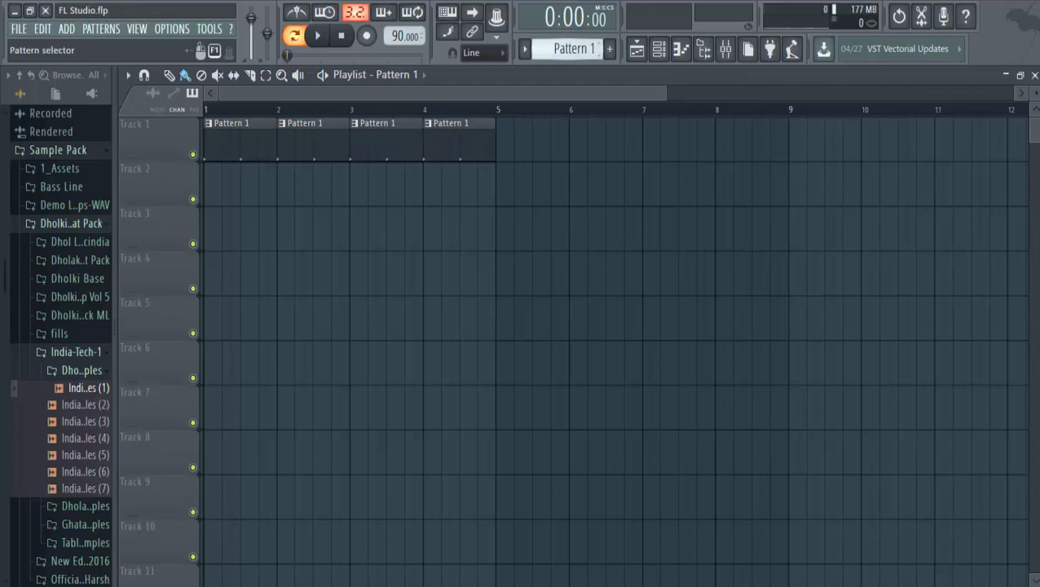
pyautogui.scroll(-1, 565, 49)
pyautogui.moveTo(505, 143); pyautogui.dragTo(584, 130)
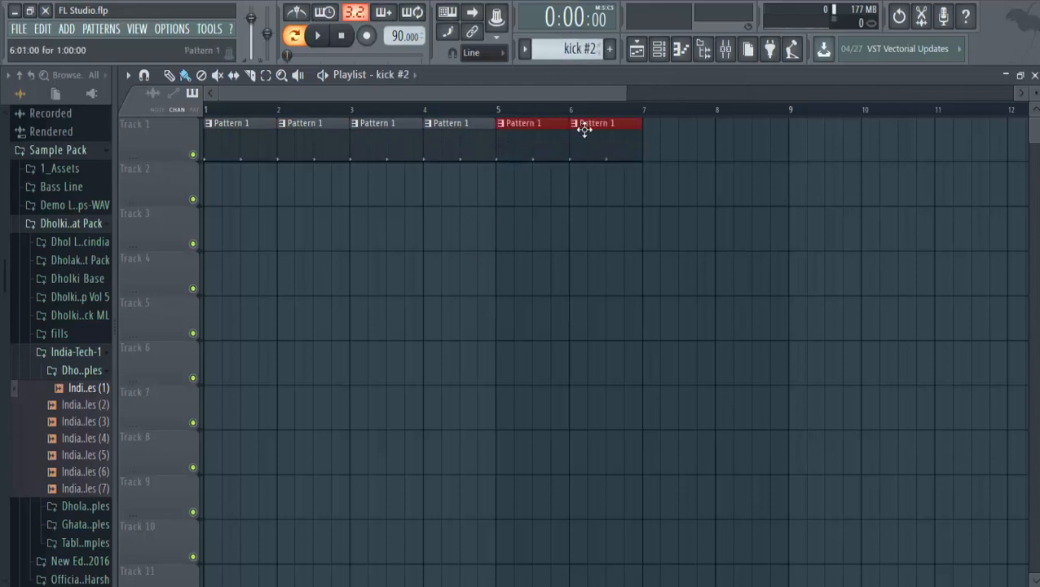
pyautogui.rightClick(554, 142)
pyautogui.rightClick(582, 132)
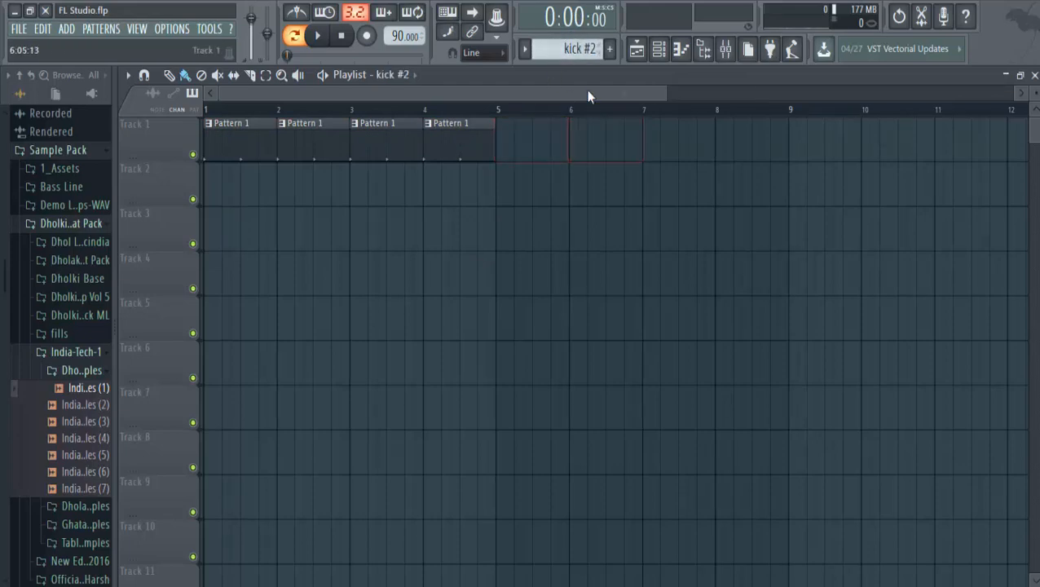
pyautogui.click(514, 138)
pyautogui.click(595, 149)
pyautogui.rightClick(568, 145)
pyautogui.rightClick(595, 157)
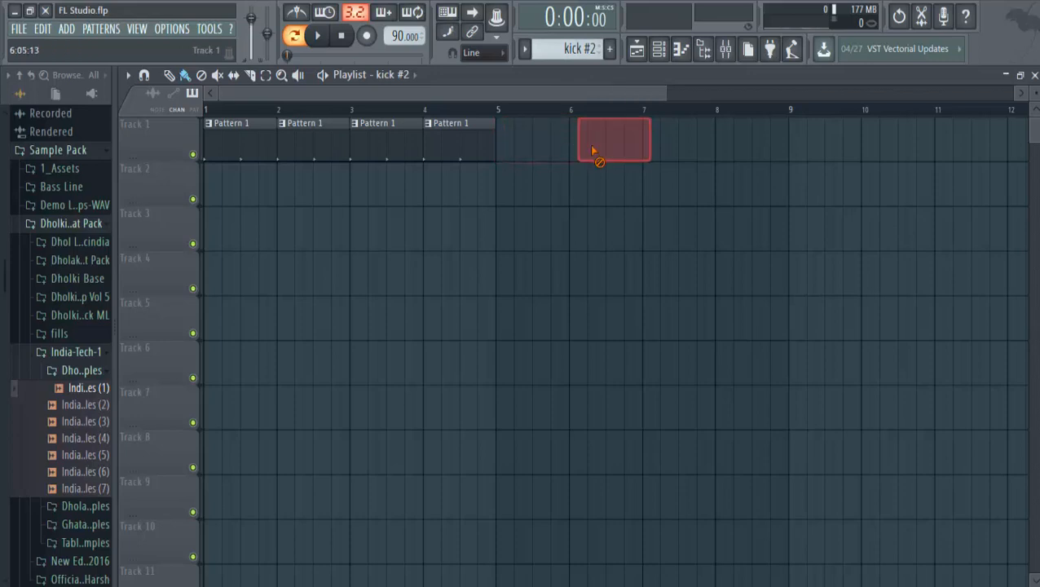
# Step: Place two kick #2 clips on Track 2 at bars 5 and 6, and four kick #3 clips on Track 3 across bars 7 to 10
pyautogui.moveTo(503, 184)
pyautogui.mouseDown()
pyautogui.moveTo(536, 190)
pyautogui.moveTo(559, 135)
pyautogui.mouseUp()
pyautogui.moveTo(506, 95); pyautogui.dragTo(564, 80)
pyautogui.scroll(-1, 578, 49)
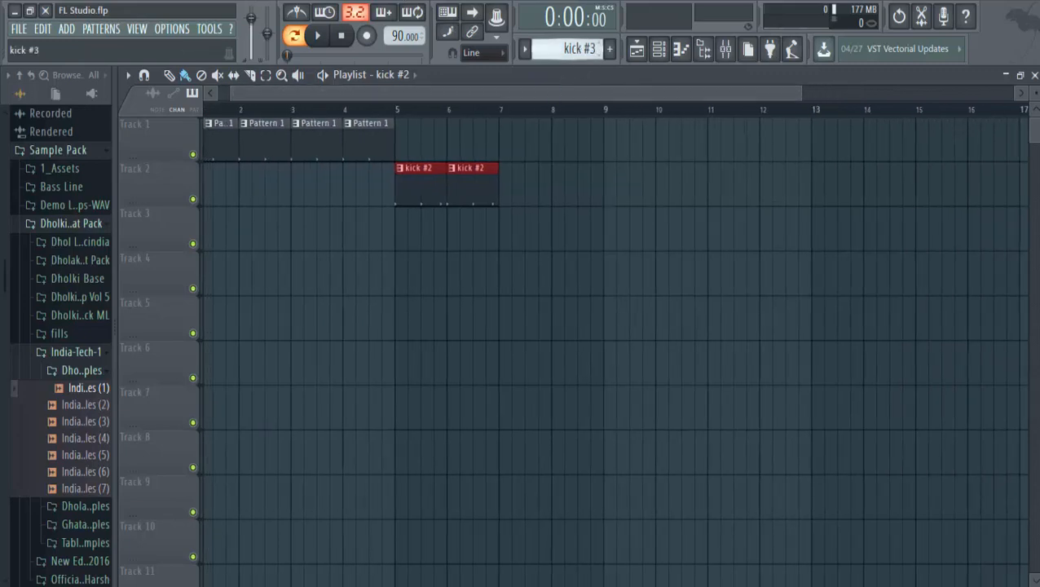
pyautogui.moveTo(506, 236); pyautogui.dragTo(662, 255)
# Step: Place four kick #4 clips on Track 4 across bars 11 to 14, and fill Track 5 with dhol loop clips from bar 1 through 14
pyautogui.scroll(-1, 578, 49)
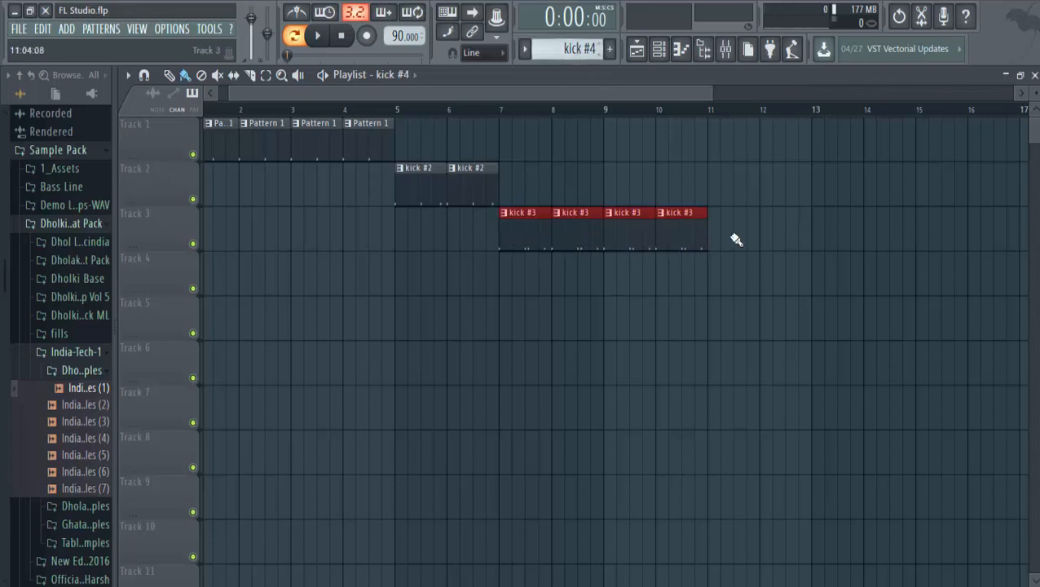
pyautogui.moveTo(713, 275)
pyautogui.mouseDown()
pyautogui.moveTo(750, 288)
pyautogui.moveTo(819, 278)
pyautogui.moveTo(810, 341)
pyautogui.mouseUp()
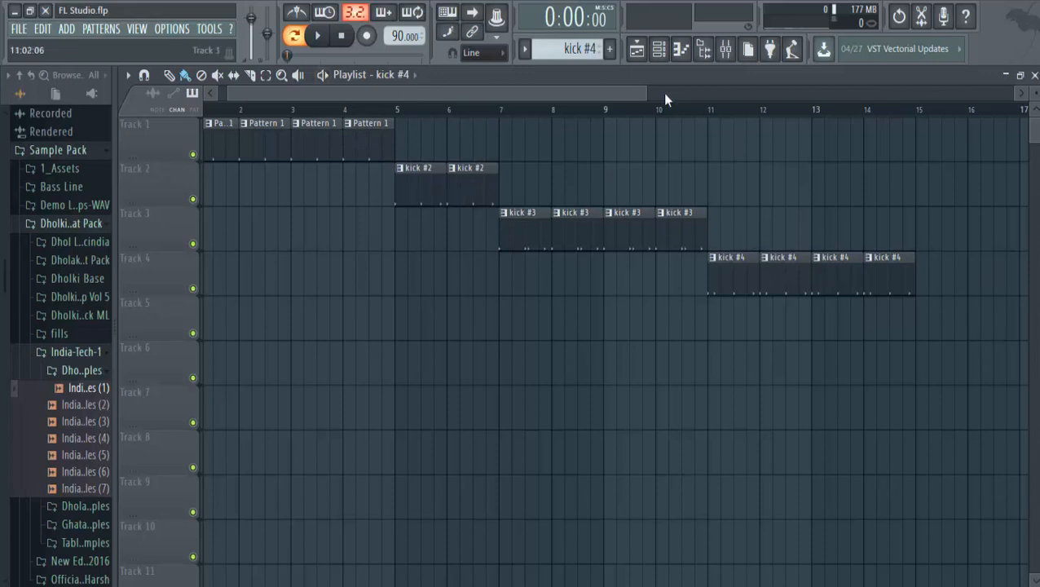
pyautogui.moveTo(597, 53); pyautogui.dragTo(598, 45)
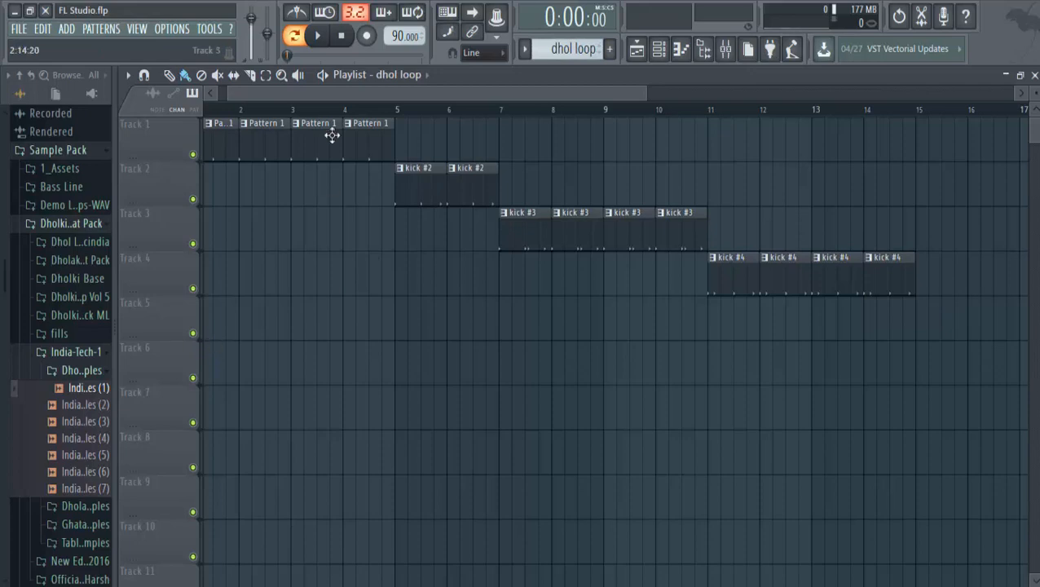
pyautogui.scroll(-1, 290, 91)
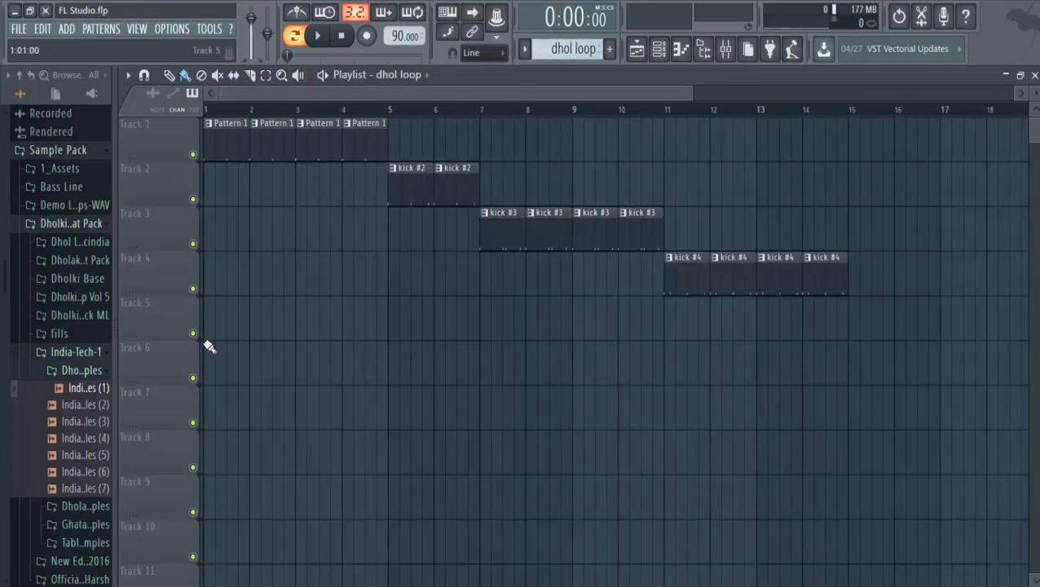
pyautogui.moveTo(208, 346)
pyautogui.mouseDown()
pyautogui.moveTo(216, 356)
pyautogui.moveTo(211, 331)
pyautogui.moveTo(667, 318)
pyautogui.moveTo(836, 352)
pyautogui.mouseUp()
pyautogui.keyDown('ctrl'); pyautogui.click(665, 480); pyautogui.keyUp('ctrl')
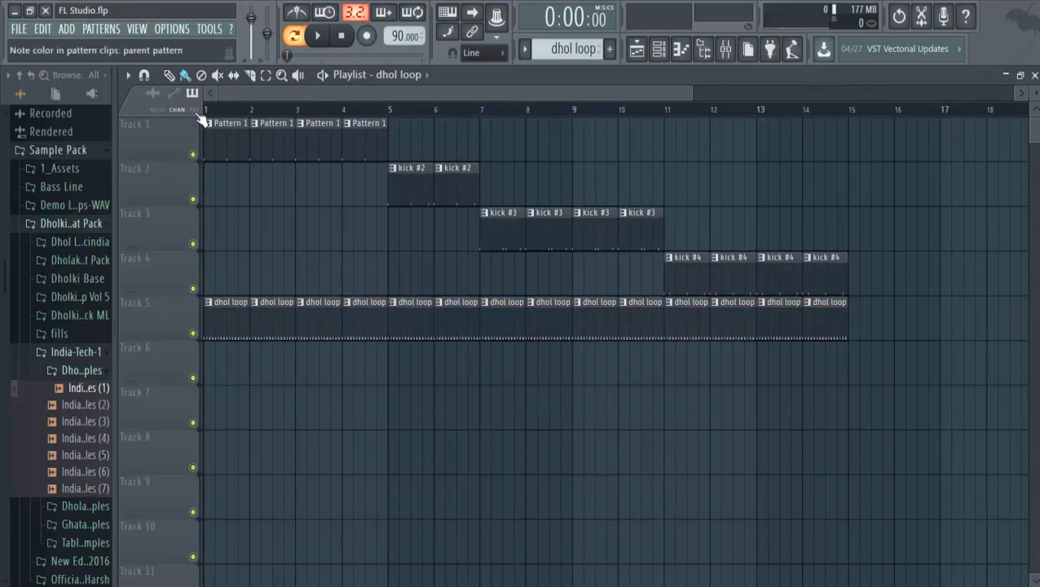
# Step: Switch playback to song mode, play the arrangement from bar 1 while checking Pattern 1's channel rack steps, and stop near the end
pyautogui.press('l')
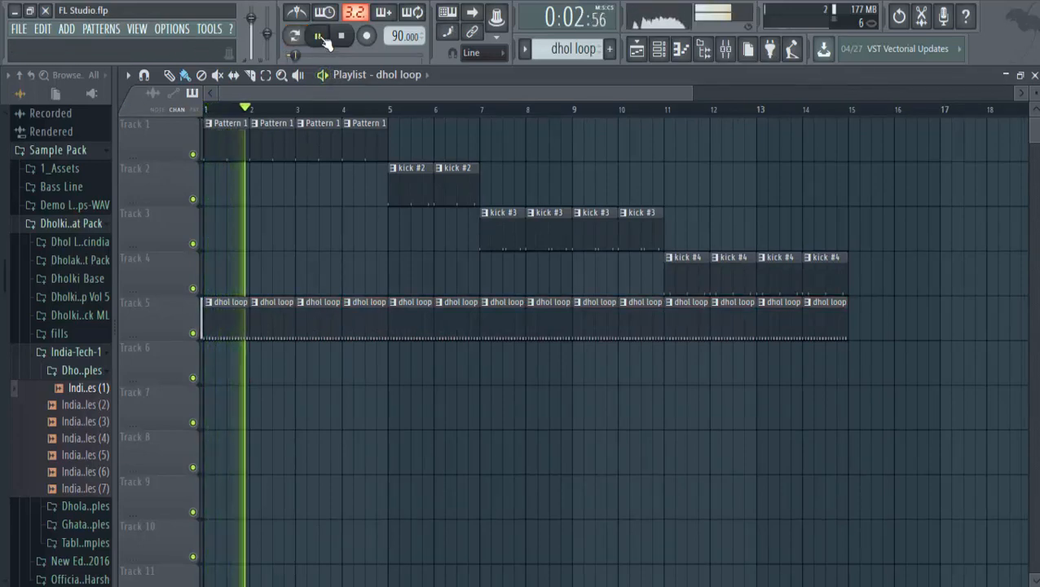
pyautogui.click(307, 137)
pyautogui.click(659, 49)
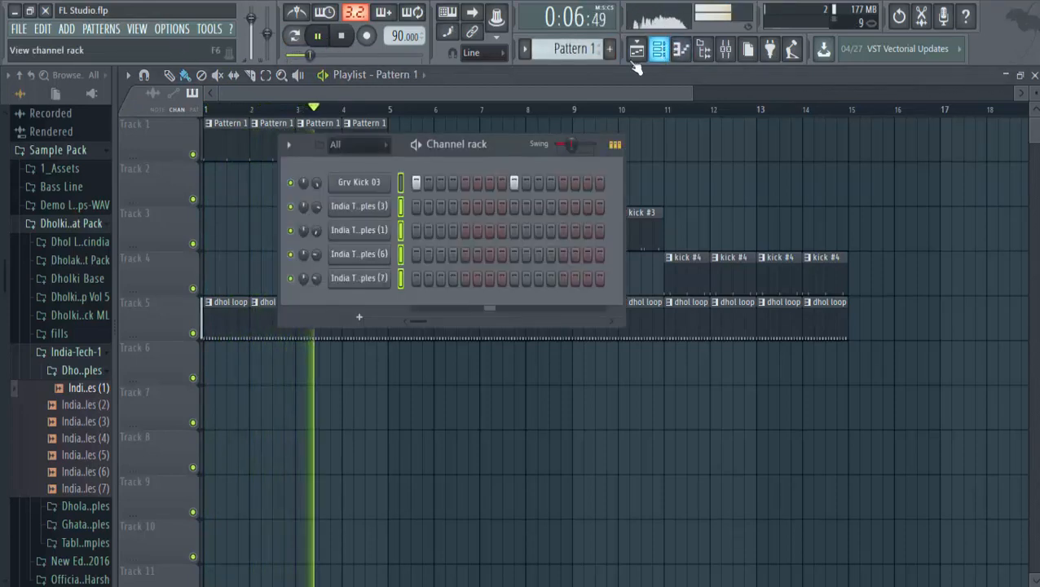
pyautogui.click(480, 125)
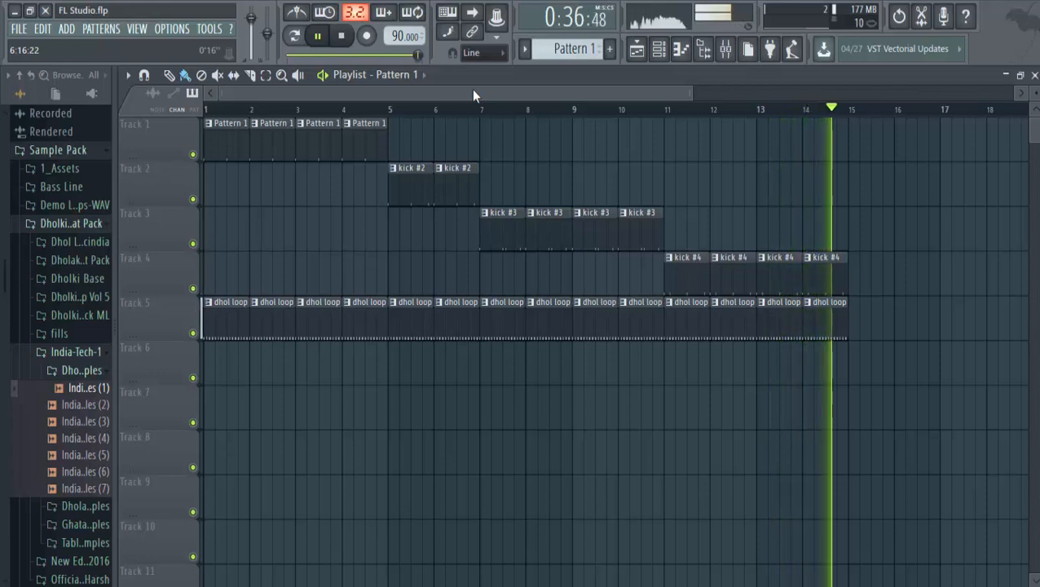
pyautogui.press('space')
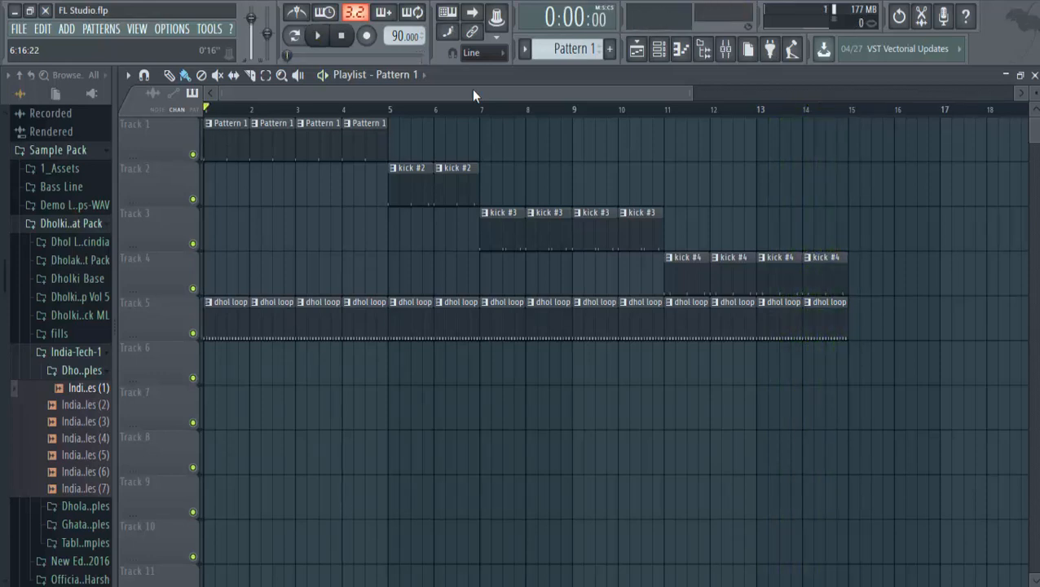